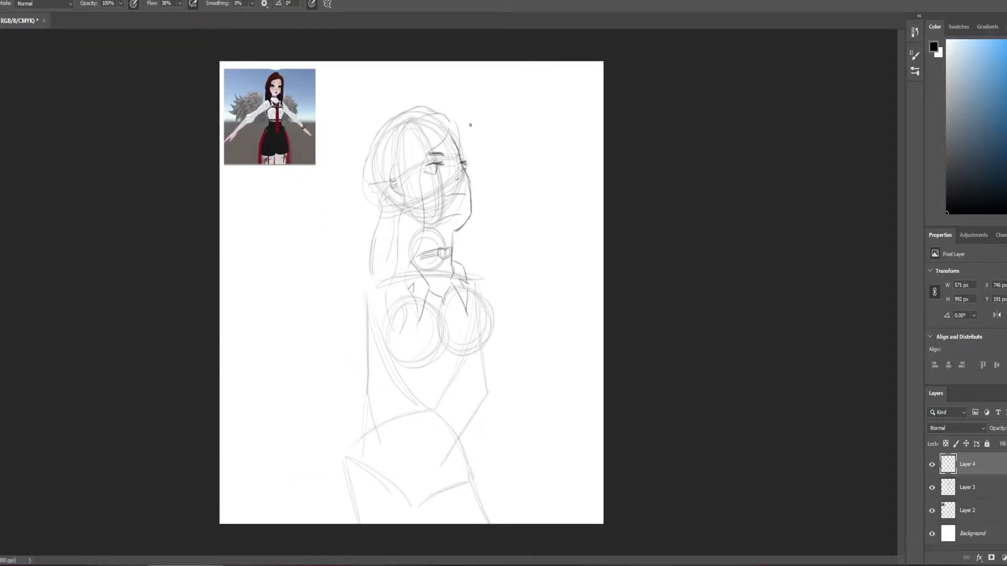
Sketch the tie, the crossed chest straps with rings, the shoulders, arms, waist and hips over the rough construction lines
key(ctrl+plus)
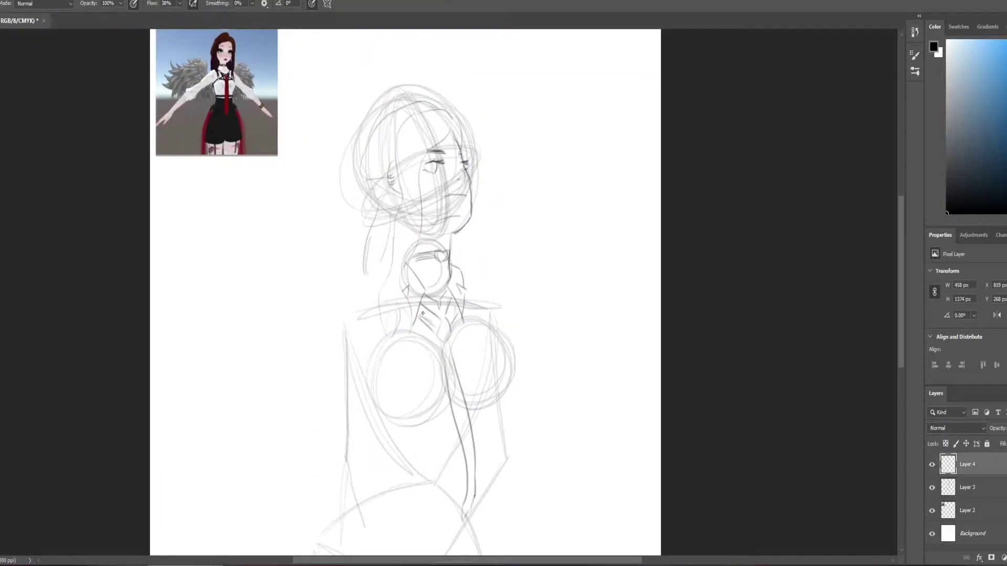
scroll(343, 317, down, 3)
drag(367, 252, 389, 329)
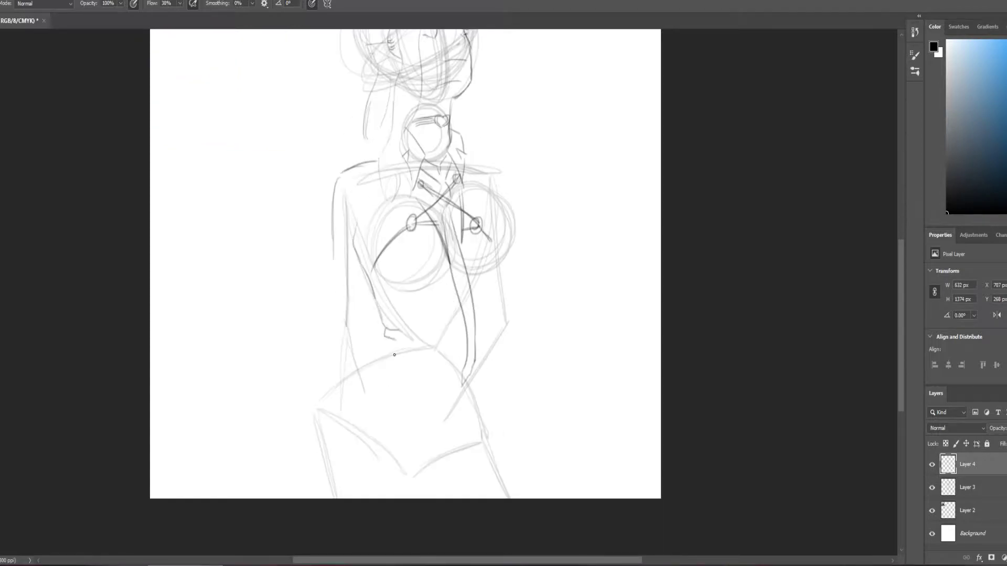
scroll(446, 383, up, 1)
mouse_move(493, 321)
mouse_down()
mouse_move(493, 283)
mouse_move(499, 463)
mouse_up()
scroll(452, 391, up, 1)
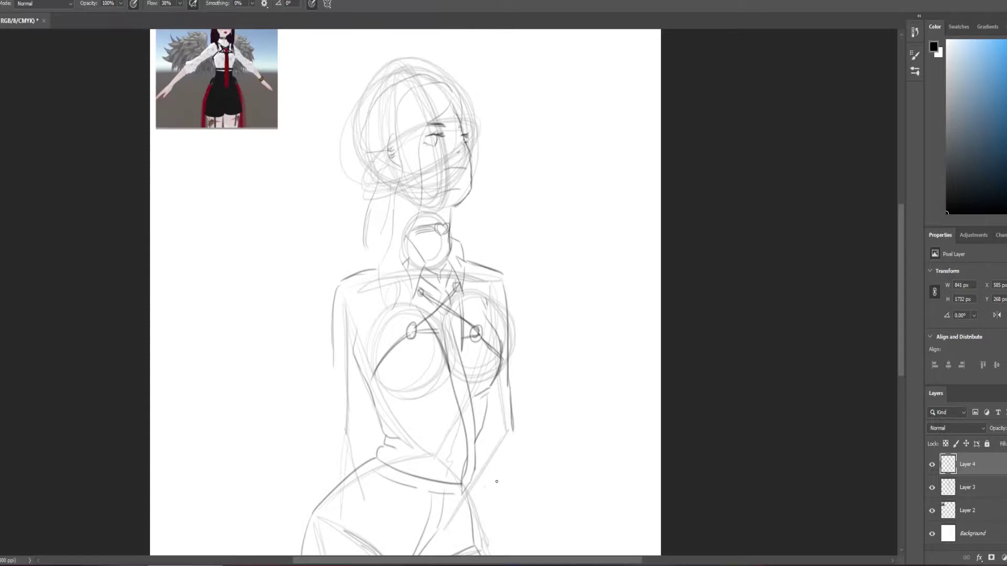
Redraw the tie, sleeve cuffs, shorts and stocking edges, and sketch the tied-back hair with loose wind-blown strands
drag(424, 462, 456, 321)
scroll(330, 382, down, 2)
scroll(356, 258, up, 1)
mouse_move(362, 300)
mouse_down()
mouse_move(478, 253)
mouse_move(441, 316)
mouse_up()
scroll(451, 262, down, 2)
scroll(487, 188, up, 1)
drag(471, 169, 527, 210)
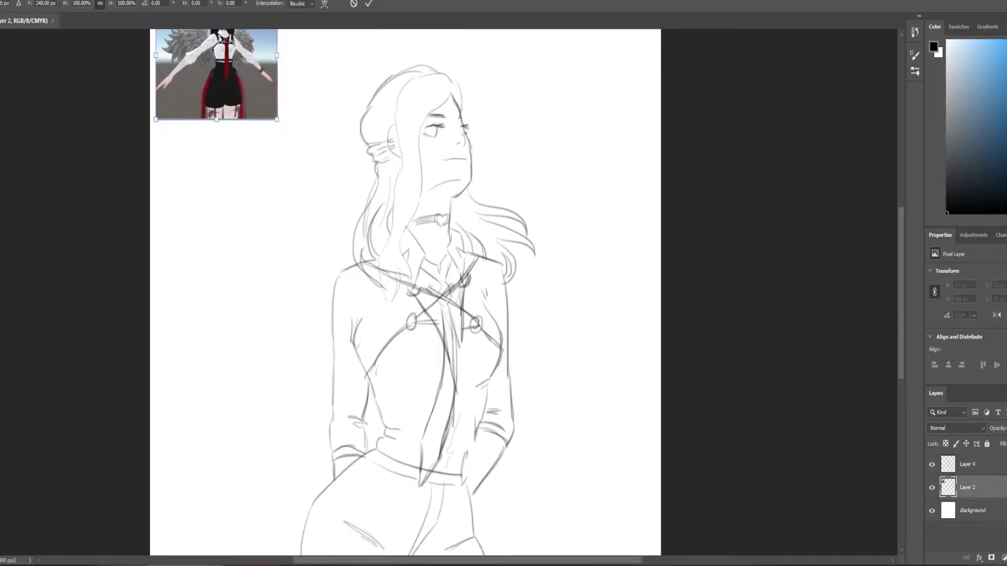
Add a new layer and draw refined eyes, nose, lips, jawline and front neck line over the sketched face
scroll(330, 463, up, 3)
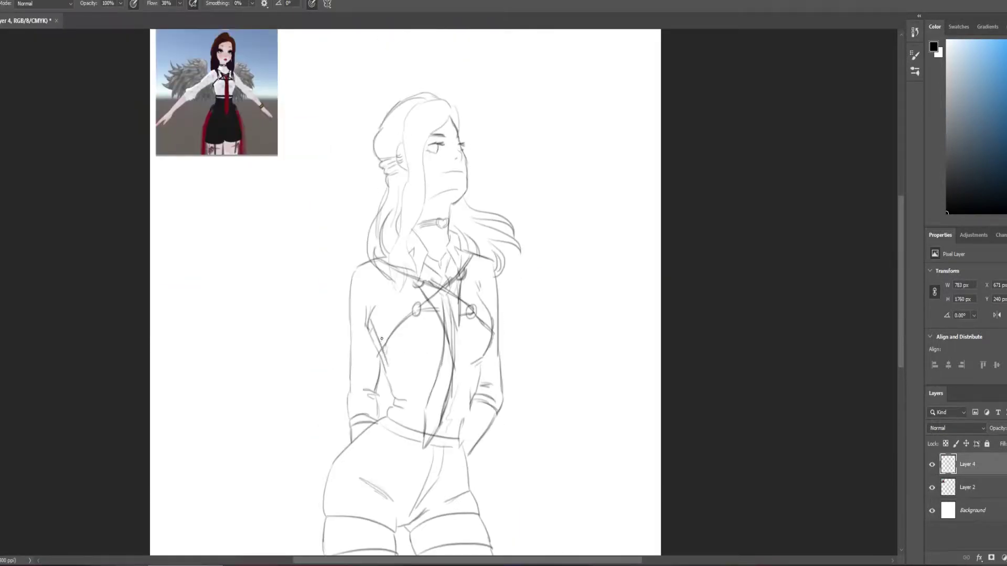
scroll(393, 384, down, 3)
scroll(392, 384, up, 1)
scroll(392, 384, up, 5)
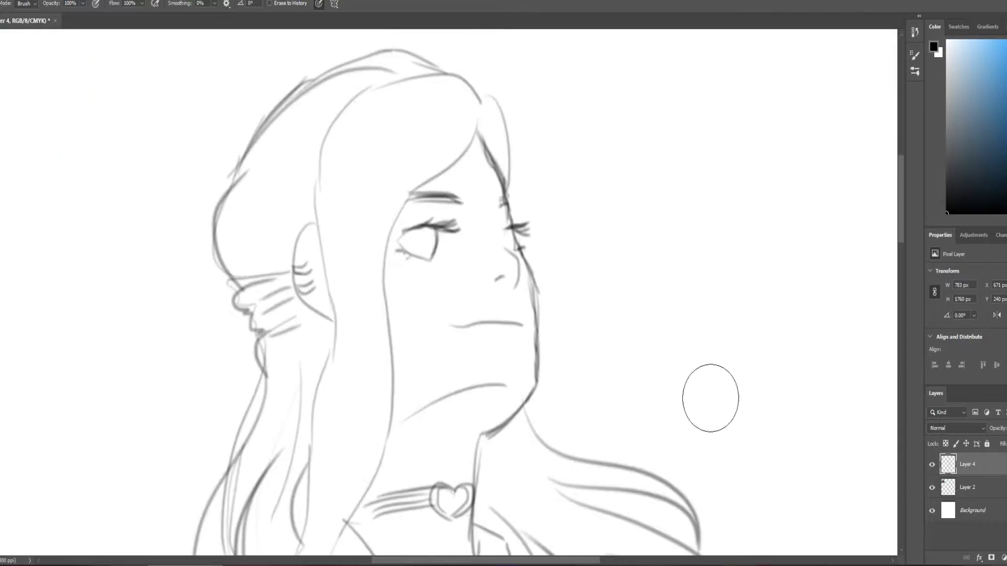
key(ctrl+shift+alt+n)
drag(534, 363, 571, 367)
scroll(588, 402, down, 1)
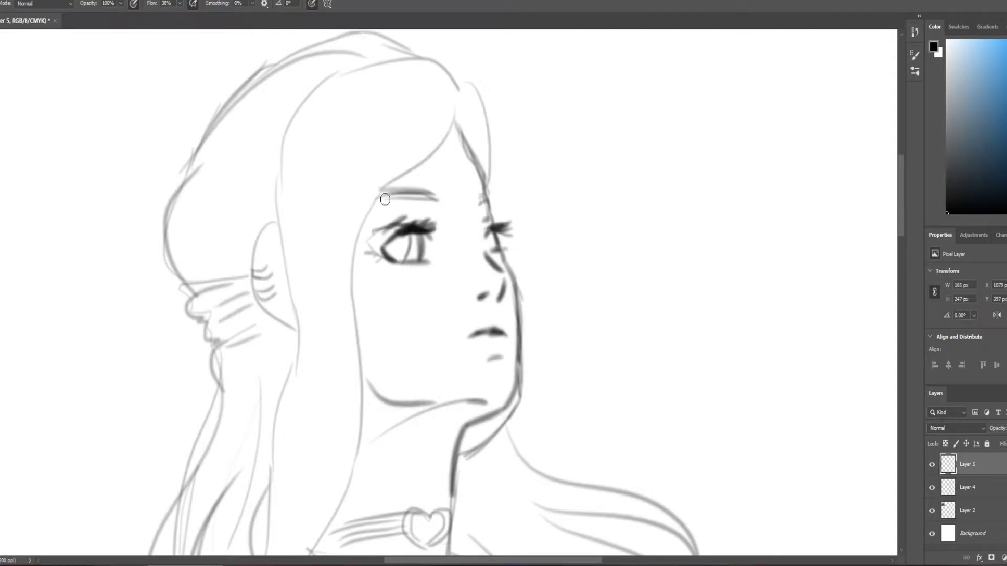
Remove the old facial feature lines from the underlying sketch layer
scroll(491, 189, down, 2)
key(Delete)
key(ctrl+0)
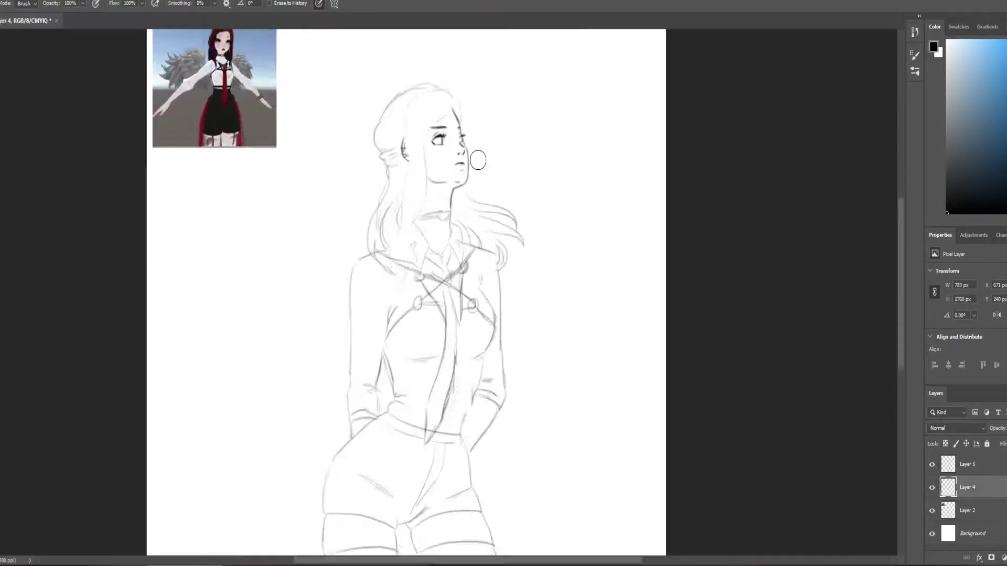
key(l)
key(ctrl+t)
key(Escape)
scroll(434, 262, down, 6)
key(ctrl+t)
drag(601, 266, 572, 280)
key(Escape)
scroll(571, 281, up, 3)
Redraw the thighs, stocking bands, sleeve cuffs and forearms with darker, cleaner lines
key(b)
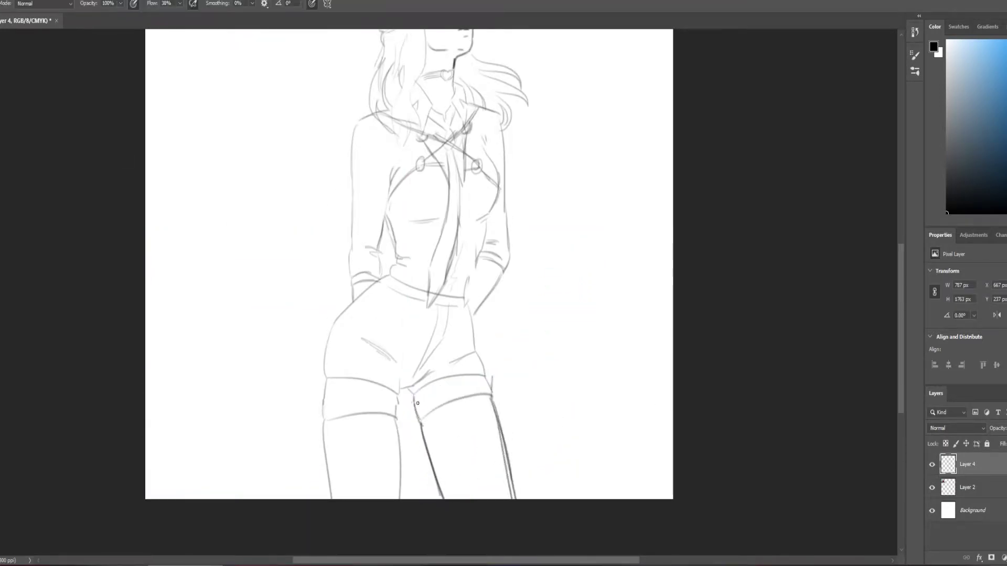
scroll(494, 400, up, 1)
mouse_move(475, 362)
mouse_down()
mouse_move(452, 414)
mouse_move(447, 493)
mouse_up()
scroll(477, 400, down, 1)
drag(490, 391, 470, 443)
drag(470, 444, 491, 323)
drag(308, 226, 304, 349)
key(ctrl+minus)
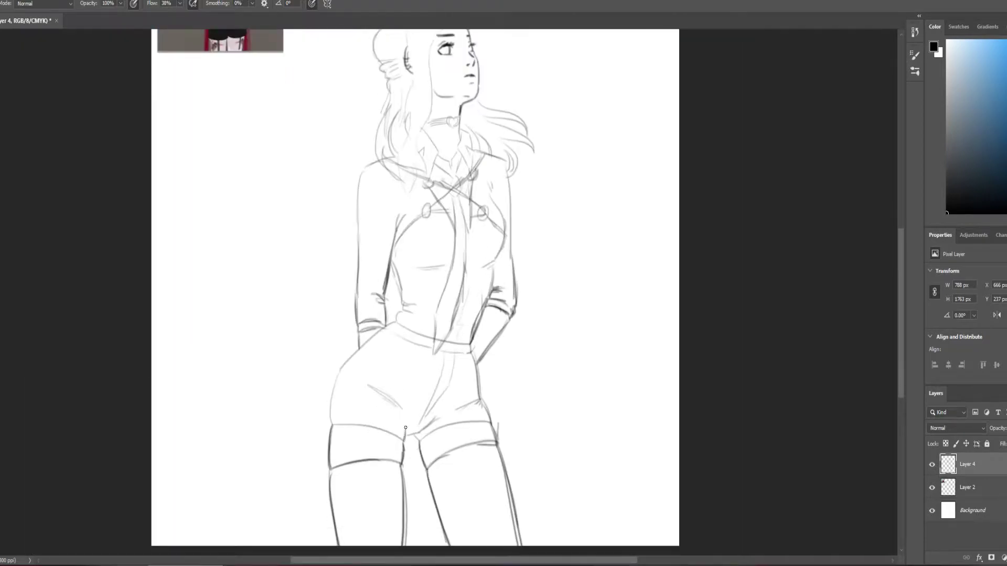
Redraw the hair with darker lines: the front lock, the tied back section and the wind-blown strands behind the neck
scroll(440, 122, up, 2)
drag(410, 262, 371, 434)
drag(353, 422, 363, 382)
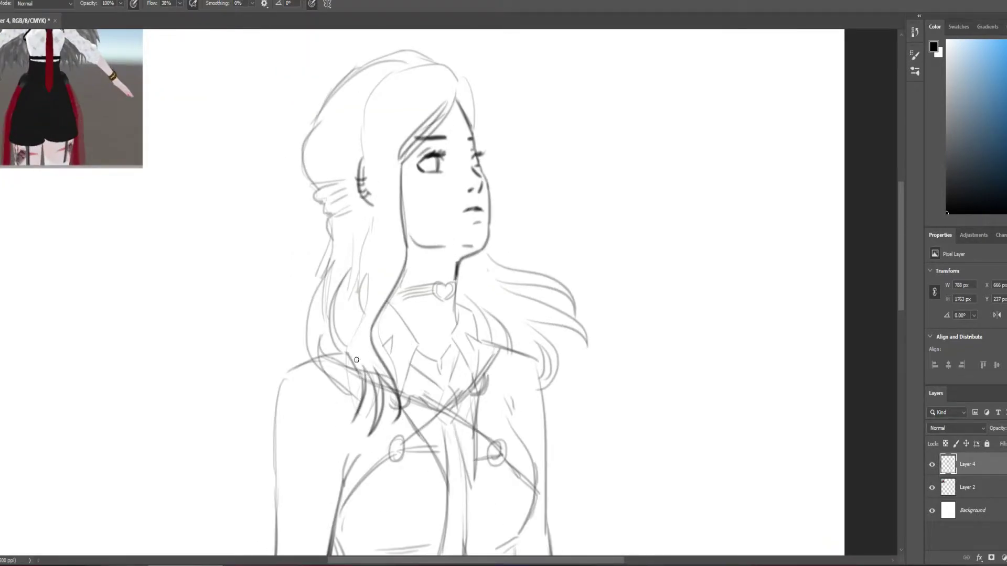
drag(319, 193, 344, 184)
drag(328, 226, 315, 383)
drag(482, 254, 588, 346)
drag(588, 341, 527, 323)
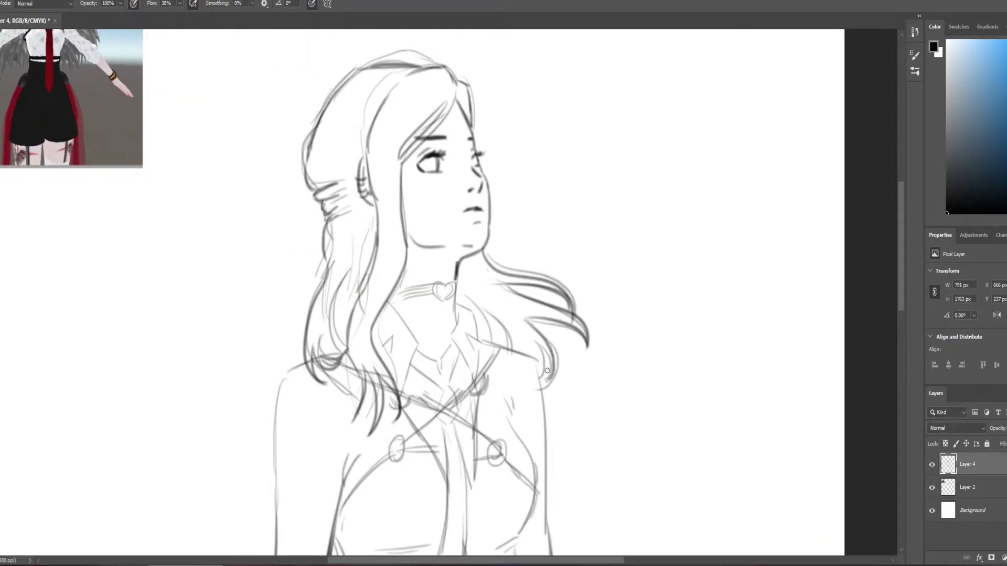
Fill the face, ear, neck, forearms and upper thighs with a skin tone on a new layer below the line art
key(ctrl+0)
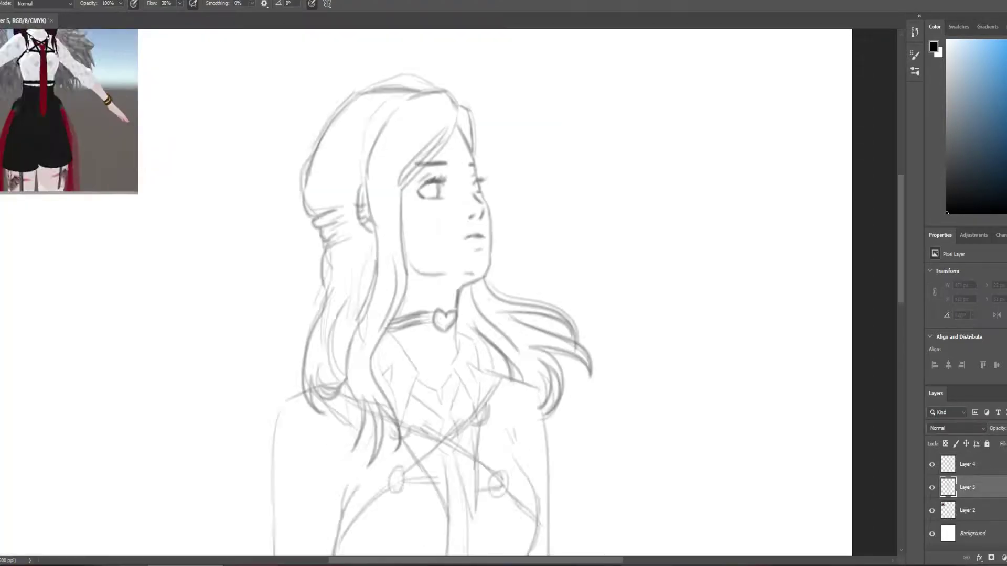
mouse_move(443, 239)
mouse_down()
mouse_move(472, 428)
mouse_move(384, 274)
mouse_move(373, 344)
mouse_move(523, 277)
mouse_move(463, 405)
mouse_move(440, 269)
mouse_up()
key(ctrl+0)
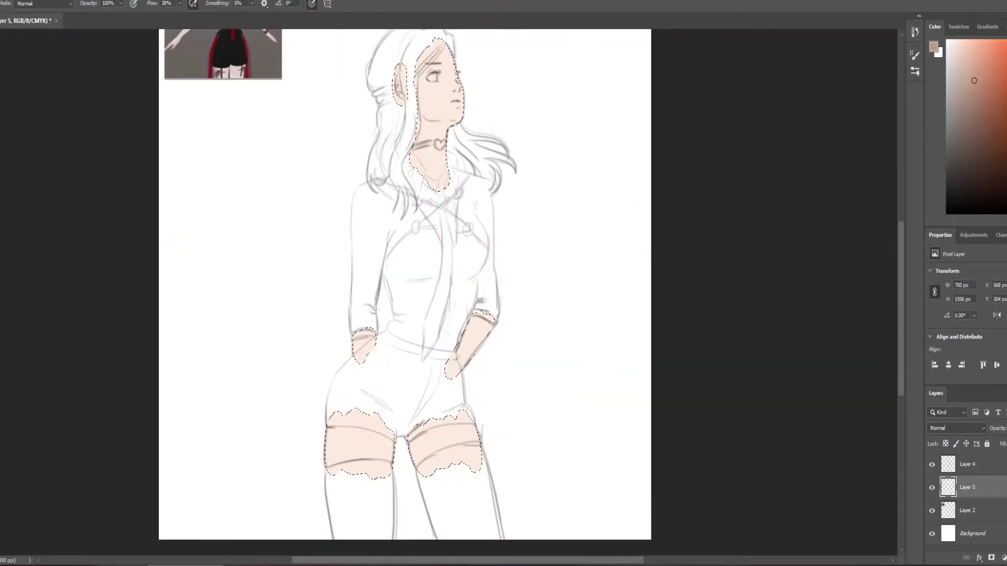
key(alt+BackSpace)
Paint soft light and shadow tones over the selected skin of the face, neck, forearms and thighs
scroll(485, 187, up, 3)
drag(485, 187, 475, 215)
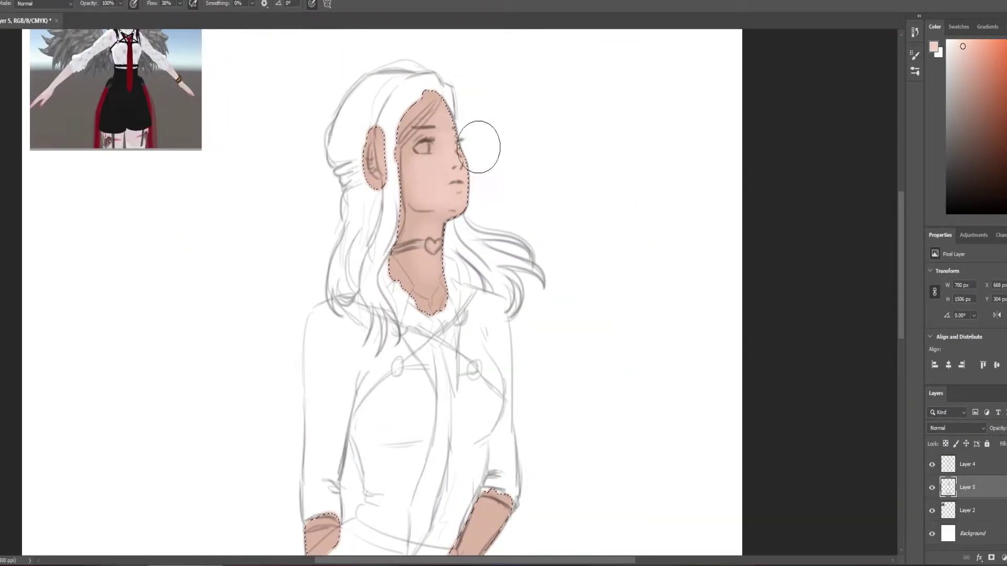
scroll(452, 145, down, 5)
scroll(461, 315, down, 3)
scroll(360, 472, up, 8)
scroll(486, 250, down, 5)
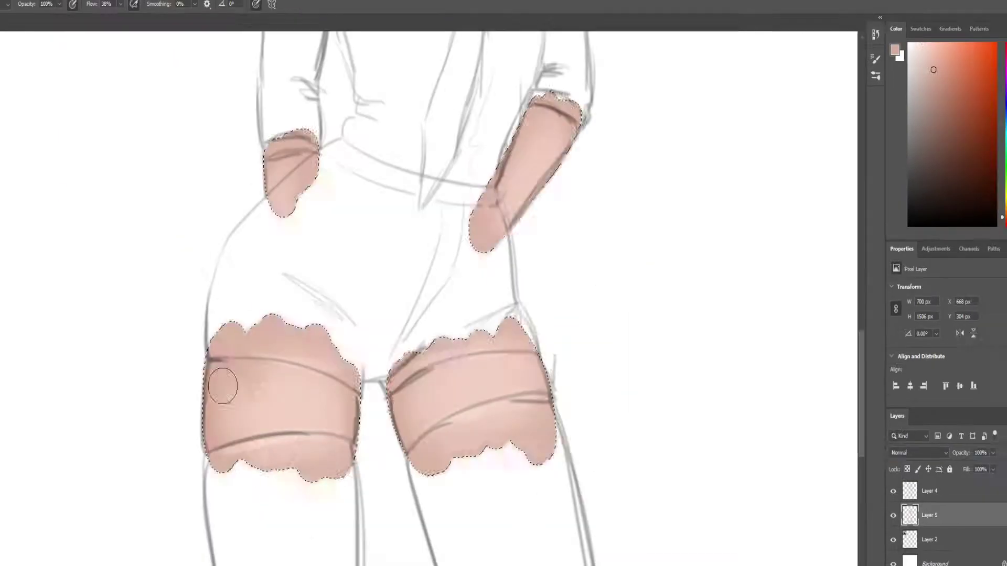
scroll(589, 405, up, 8)
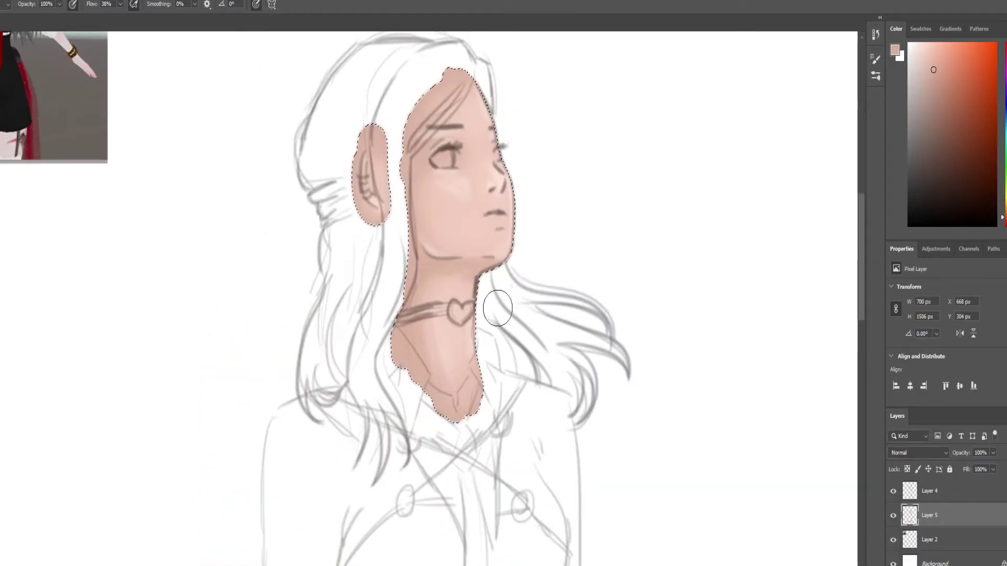
Lighten the cheek, nose and forehead, and add pale highlights to the thighs within the skin selection
scroll(485, 348, up, 3)
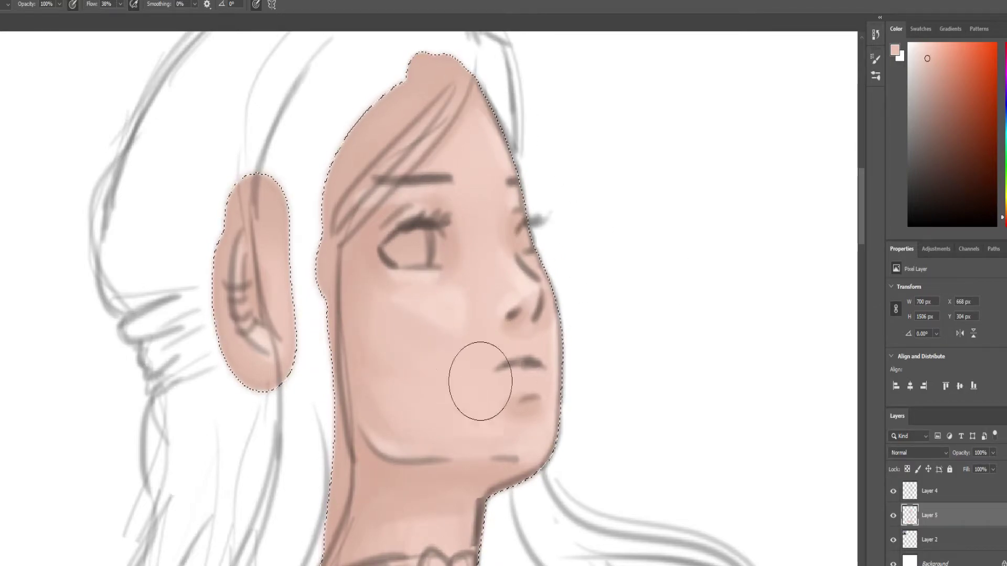
key(ctrl)
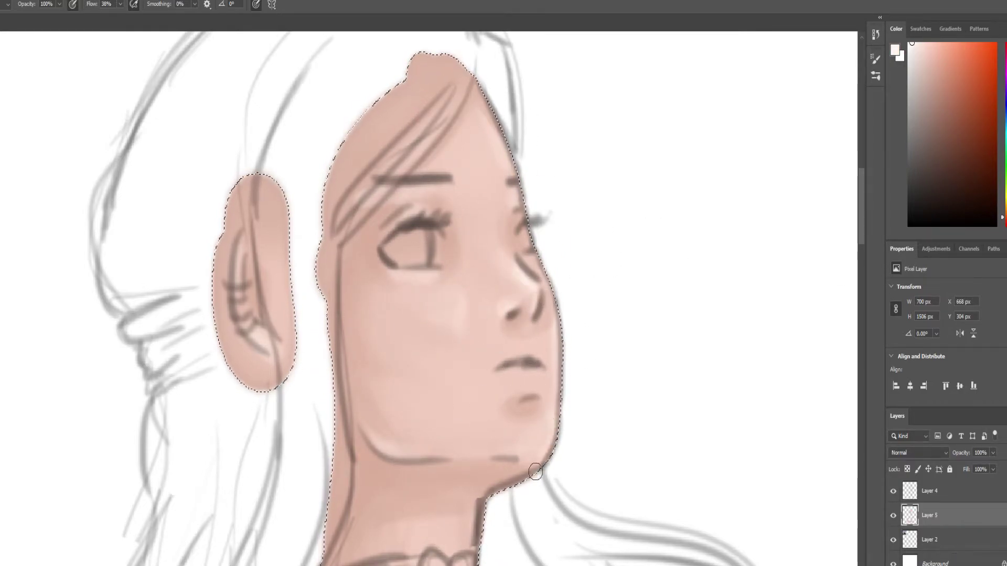
scroll(531, 235, down, 15)
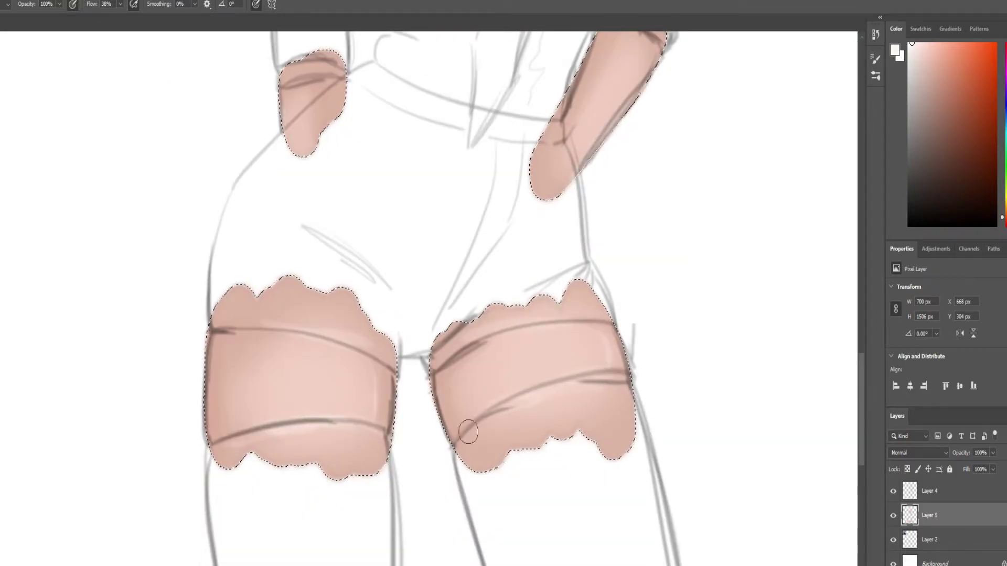
scroll(272, 434, up, 5)
key(ctrl)
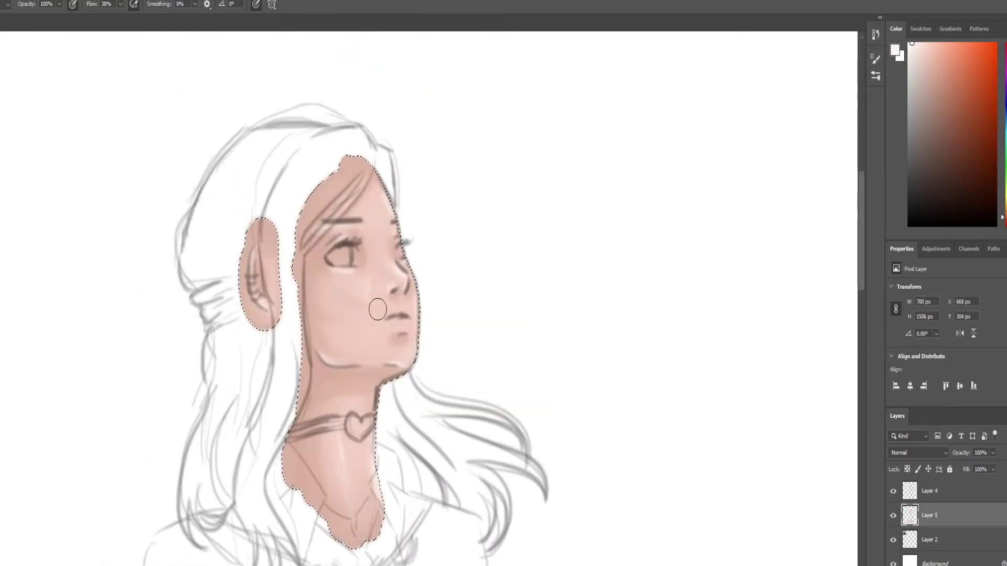
Paint near-white highlights along the jawline, under the eye and down the neck
scroll(371, 292, up, 3)
scroll(281, 443, down, 2)
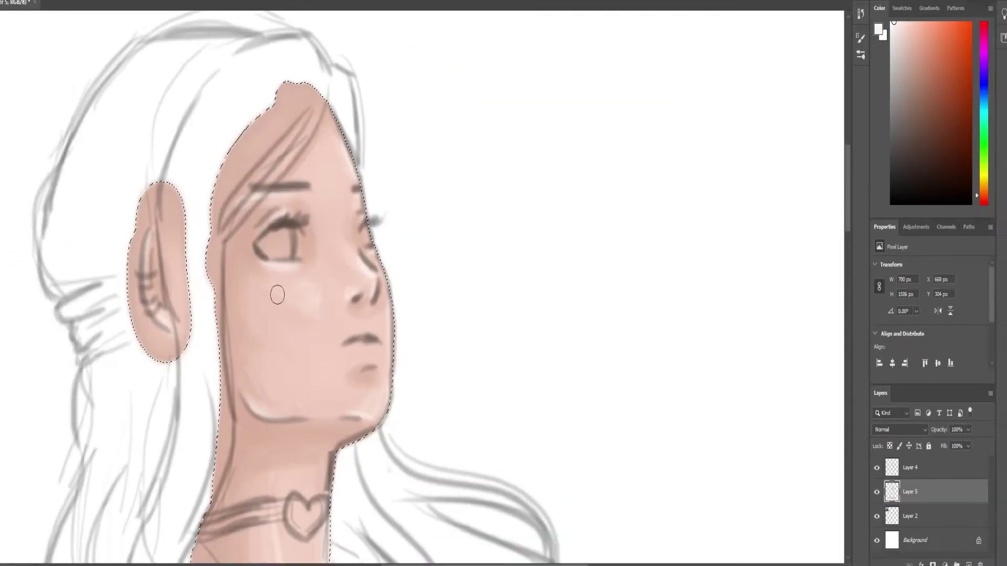
scroll(349, 238, down, 2)
scroll(409, 216, down, 10)
scroll(509, 204, up, 7)
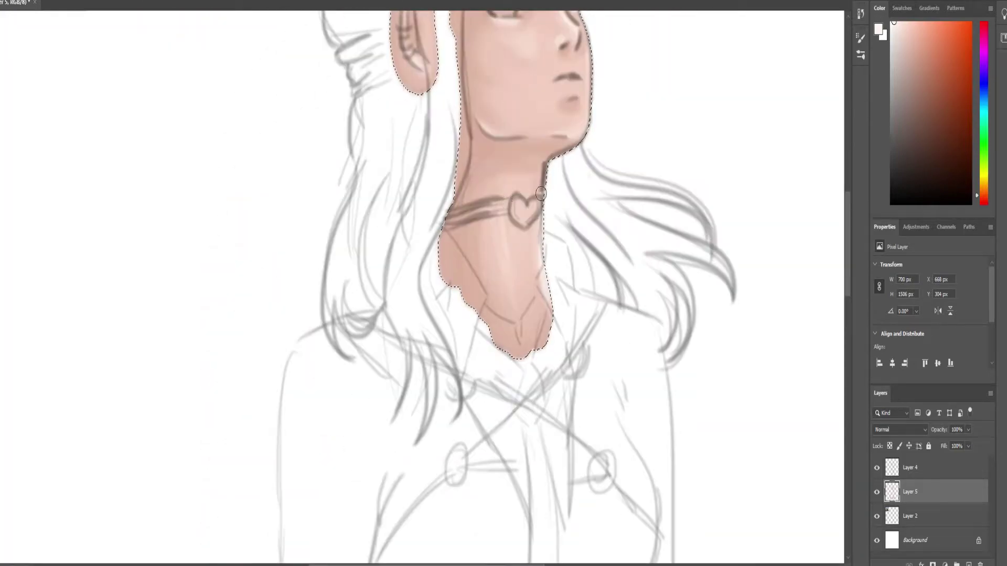
Sample a skin tone and blend the shading of the neck, ear, nose and eye area
scroll(532, 173, up, 3)
scroll(484, 212, down, 1)
alt+click(484, 212)
mouse_move(484, 212)
mouse_down()
mouse_move(346, 95)
mouse_move(411, 168)
mouse_move(420, 156)
mouse_up()
scroll(472, 191, down, 12)
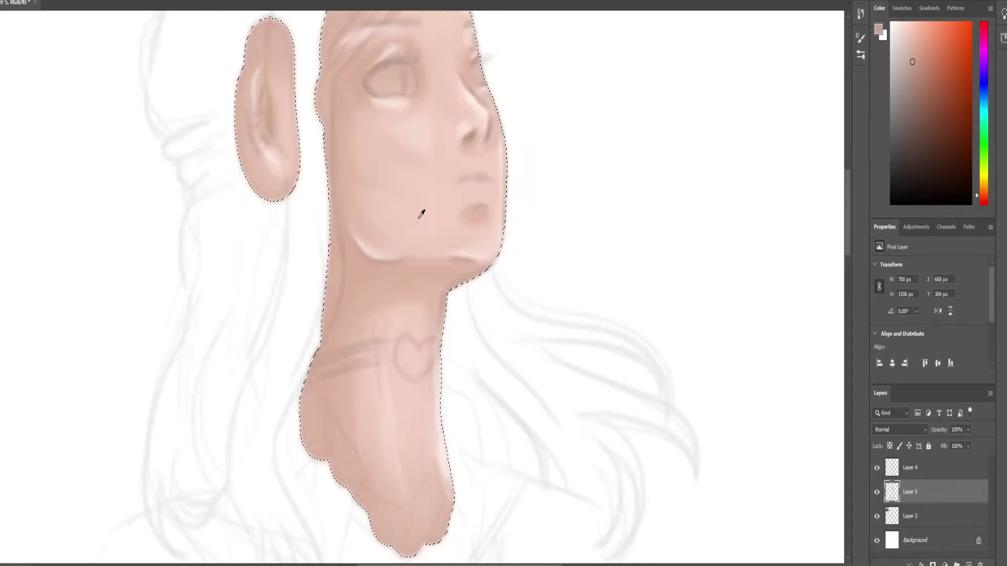
Paint the face makeup: green eyes with dark lashes and eyeshadow, glossy dark red lips and pink blush
scroll(234, 375, up, 2)
scroll(520, 320, up, 10)
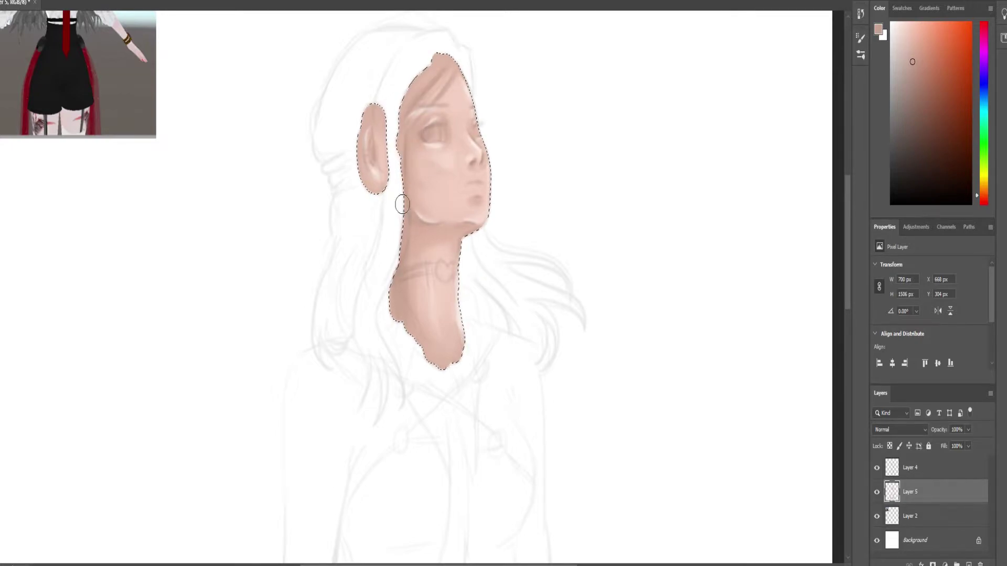
scroll(413, 194, down, 4)
scroll(411, 341, up, 6)
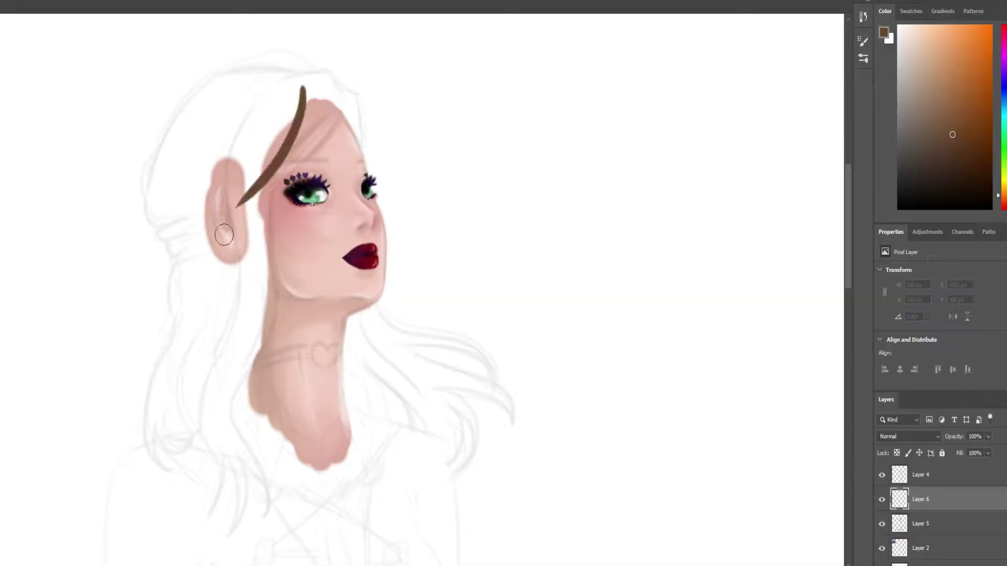
Block in the front lock of hair in reddish brown on its own layer, from the parting down to three pointed tips
mouse_move(334, 103)
mouse_down()
mouse_move(265, 186)
mouse_move(275, 530)
mouse_up()
drag(212, 430, 229, 531)
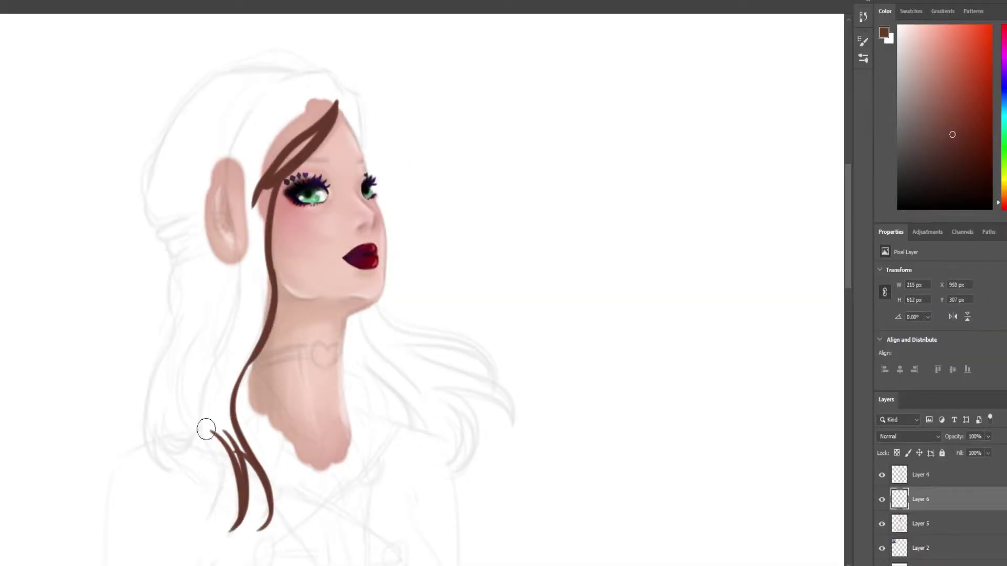
mouse_move(239, 157)
mouse_down()
mouse_move(231, 335)
mouse_move(374, 114)
mouse_move(304, 157)
mouse_up()
scroll(304, 157, up, 2)
mouse_move(210, 158)
mouse_down()
mouse_move(265, 115)
mouse_move(319, 125)
mouse_move(219, 290)
mouse_move(184, 398)
mouse_up()
scroll(203, 299, down, 3)
mouse_move(202, 299)
mouse_down()
mouse_move(208, 391)
mouse_move(173, 157)
mouse_up()
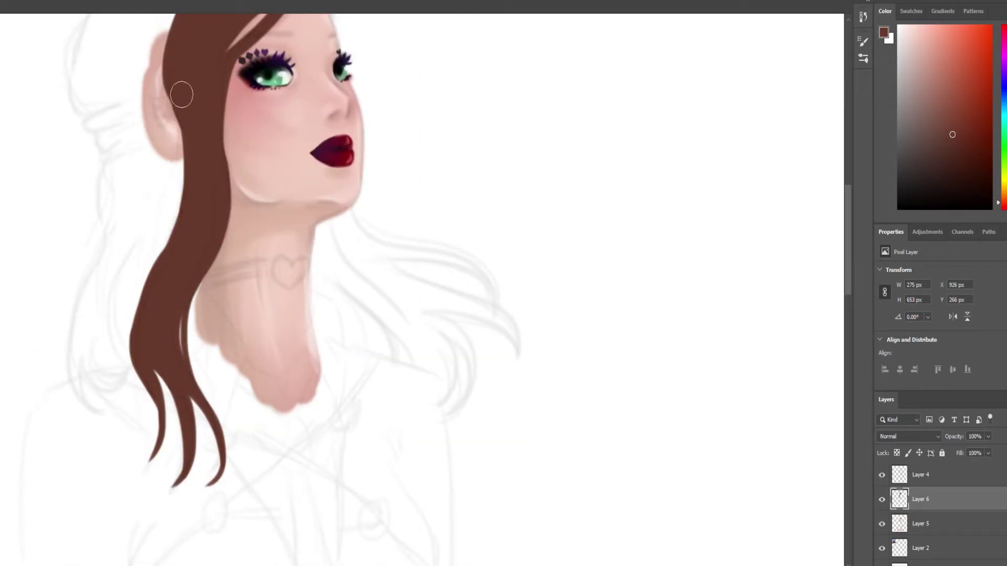
Shade the front hair with lighter strands and a brown-to-dark-purple fade, and paint dark eyebrows
scroll(262, 210, down, 3)
scroll(240, 128, up, 3)
scroll(239, 129, down, 5)
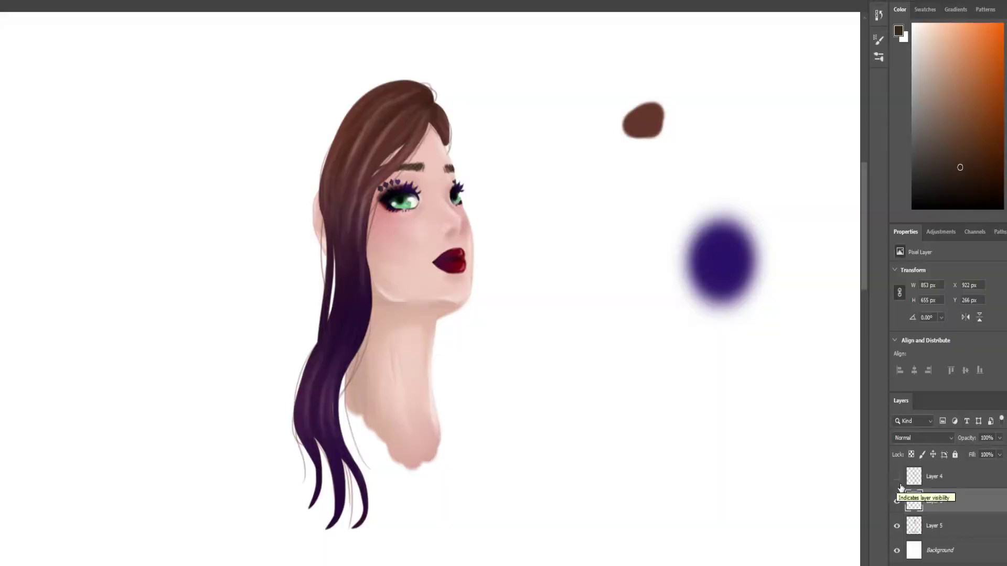
Show the sketch layer and add a new layer named Layer 7 directly above the background
click(897, 476)
key(ctrl+shift+n)
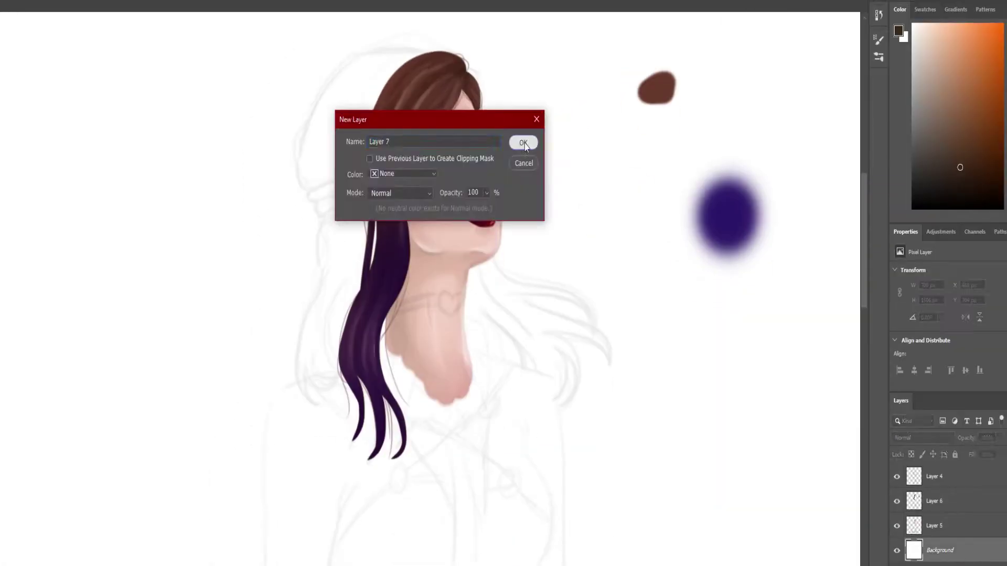
key(Return)
Sample a brown hair tone and block in the hair at the back of the head, down to the tied section
alt+click(374, 136)
scroll(337, 157, up, 2)
key(alt+bracketleft)
key(alt+bracketleft)
mouse_move(336, 92)
mouse_down()
mouse_move(315, 252)
mouse_move(294, 210)
mouse_move(326, 300)
mouse_move(317, 404)
mouse_up()
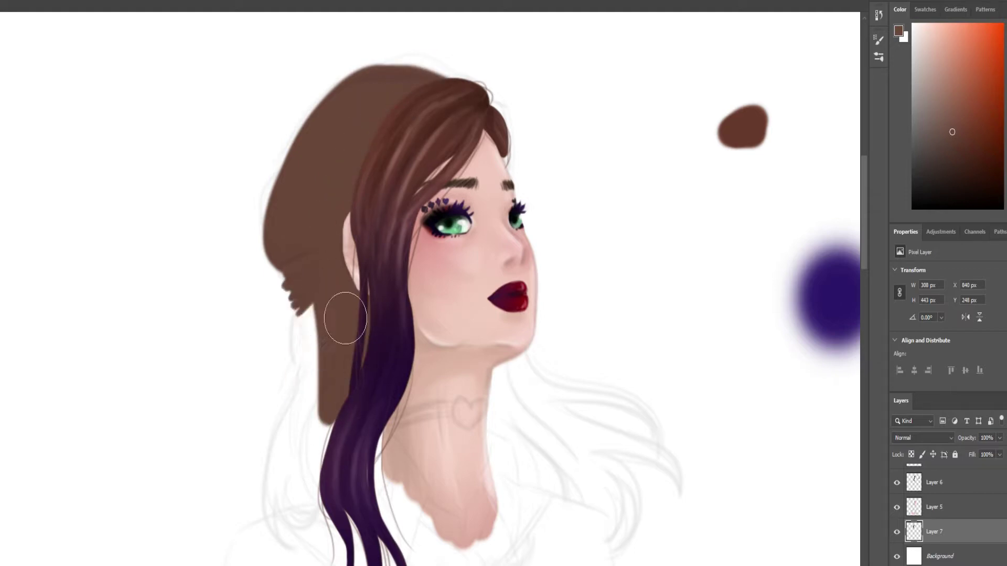
Block in the long brown back hair falling behind the ear onto the shoulder, ending in curved tips
scroll(317, 404, down, 3)
drag(301, 220, 236, 427)
key(ctrl+z)
drag(302, 220, 283, 490)
key(ctrl+z)
drag(290, 389, 275, 431)
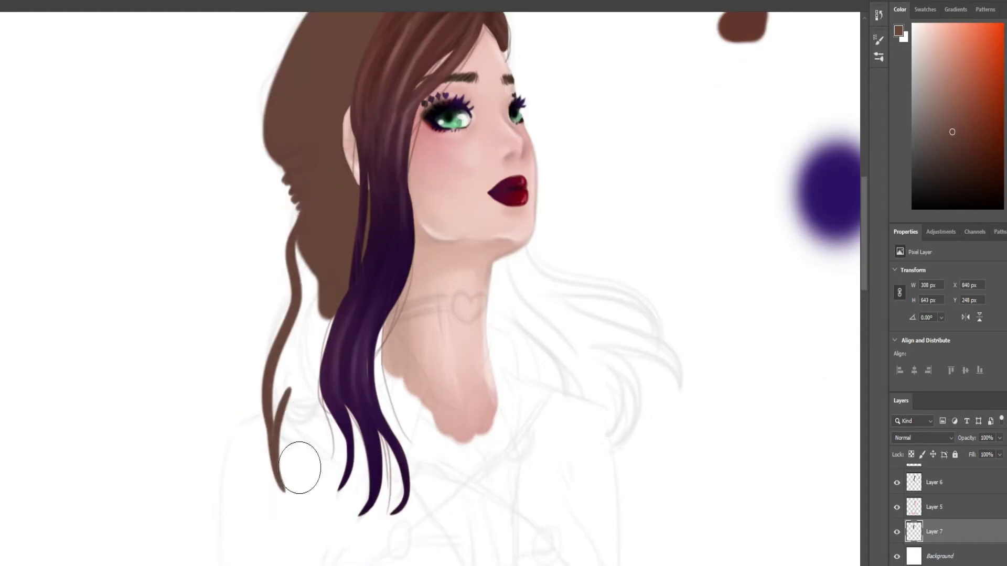
drag(306, 400, 329, 316)
Block in the wind-blown brown hair strands behind the neck on the face side, following the sketch
mouse_move(517, 252)
mouse_down()
mouse_move(548, 291)
mouse_move(669, 338)
mouse_up()
key(ctrl+z)
drag(551, 286, 667, 336)
drag(531, 339, 679, 432)
drag(593, 362, 570, 442)
drag(525, 371, 602, 427)
mouse_move(558, 383)
mouse_down()
mouse_move(552, 313)
mouse_move(564, 254)
mouse_move(618, 420)
mouse_up()
key(ctrl+z)
Refine the brown back hair by tapering the strand tips and adding a thin loose strand below the tied section
key(bracketleft)
key(bracketleft)
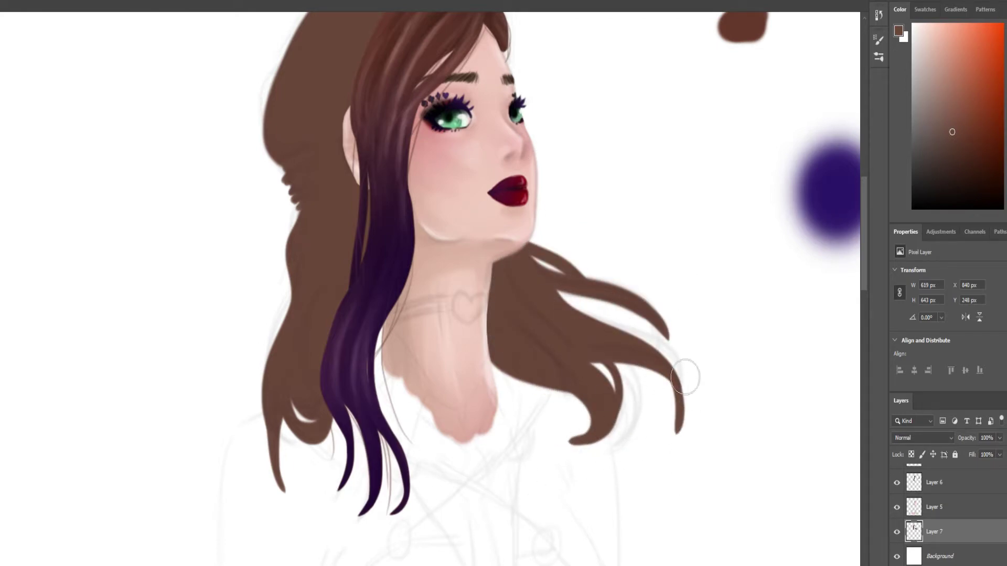
scroll(325, 313, down, 1)
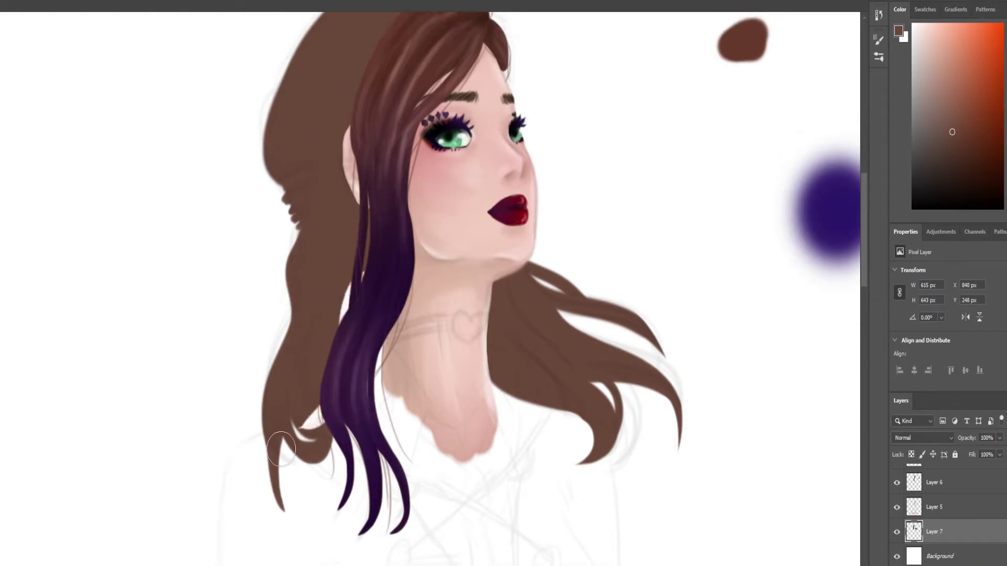
scroll(427, 299, up, 4)
scroll(417, 209, down, 5)
scroll(328, 327, up, 4)
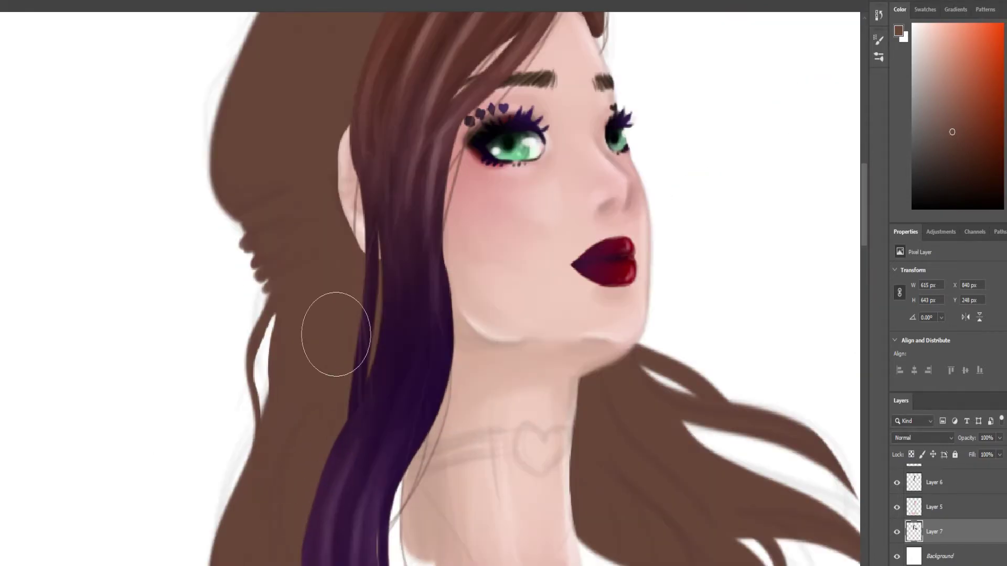
Reshape the jawline by selecting the chin and jaw area and warping it, and apply the warp
scroll(336, 294, down, 5)
scroll(331, 187, up, 2)
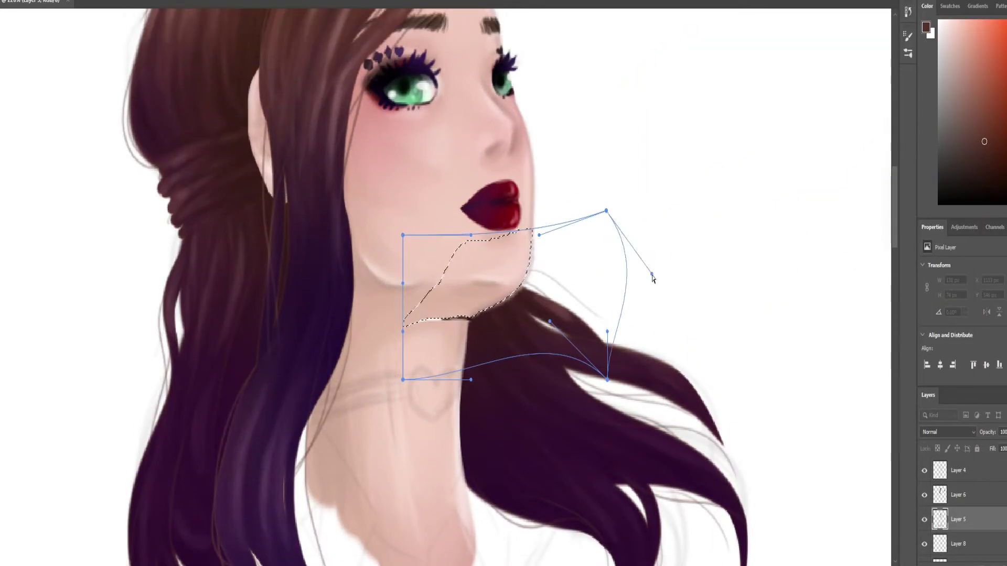
scroll(580, 276, down, 2)
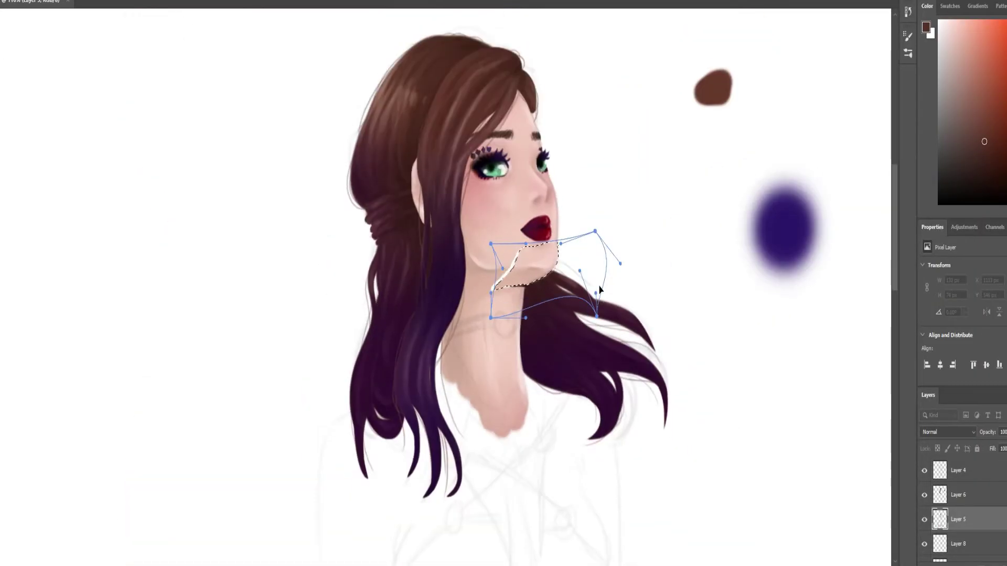
key(Return)
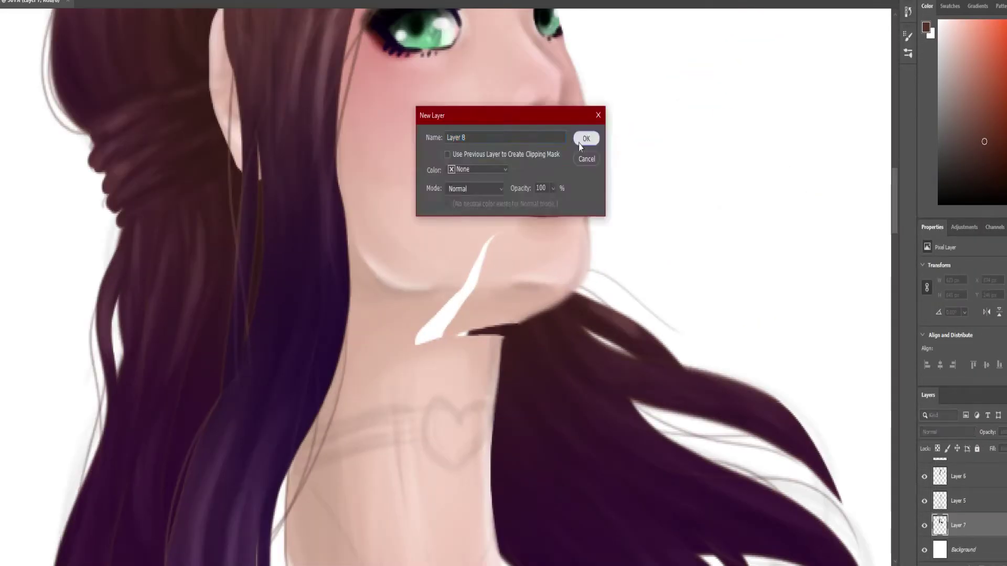
Add a new layer beneath the face layer and fill the gaps under the jaw with sampled skin tones
click(583, 135)
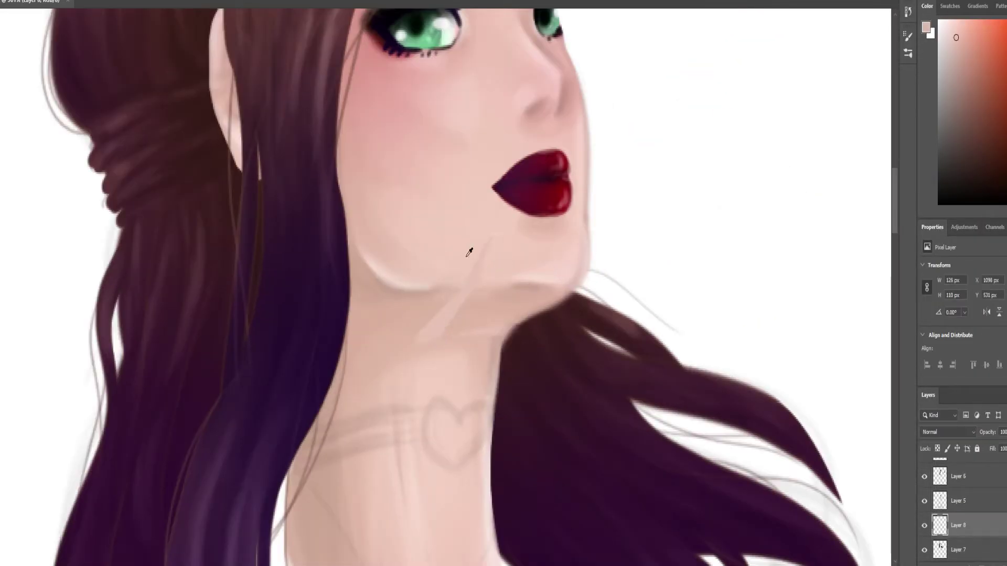
key(ctrl+z)
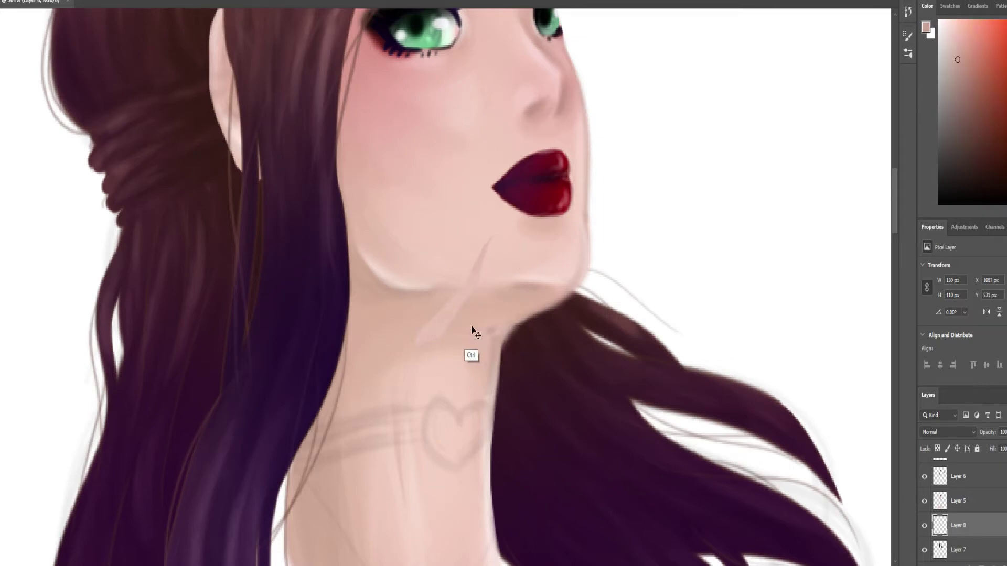
ctrl+click(477, 334)
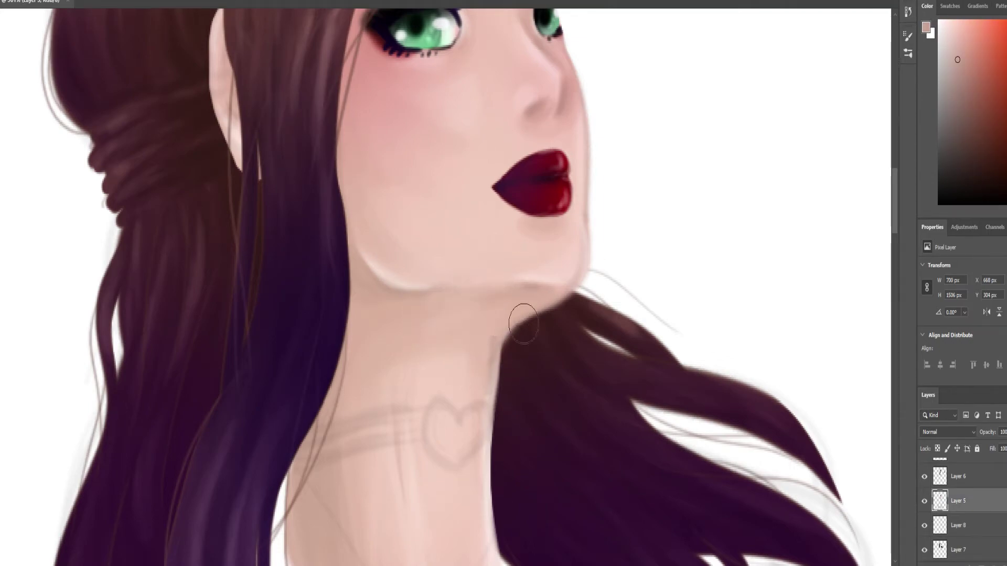
Blend the area under the jaw on the face layer and merge it with the gap-fill layer
drag(465, 328, 432, 337)
scroll(472, 335, up, 2)
ctrl+click(404, 321)
ctrl+click(529, 368)
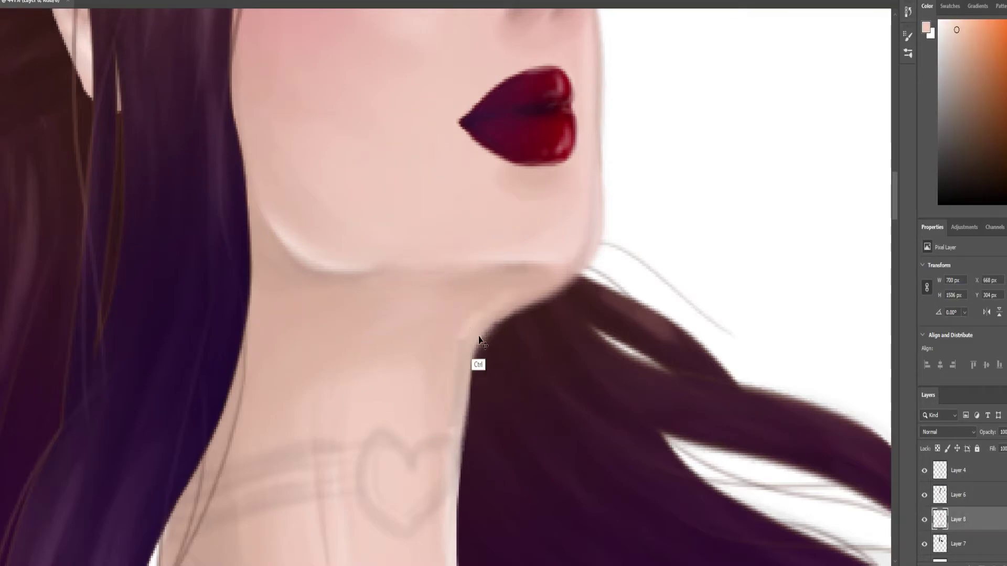
Hide the Layer 4 sketch and smooth the contour where the chin and jaw meet the neck
click(924, 470)
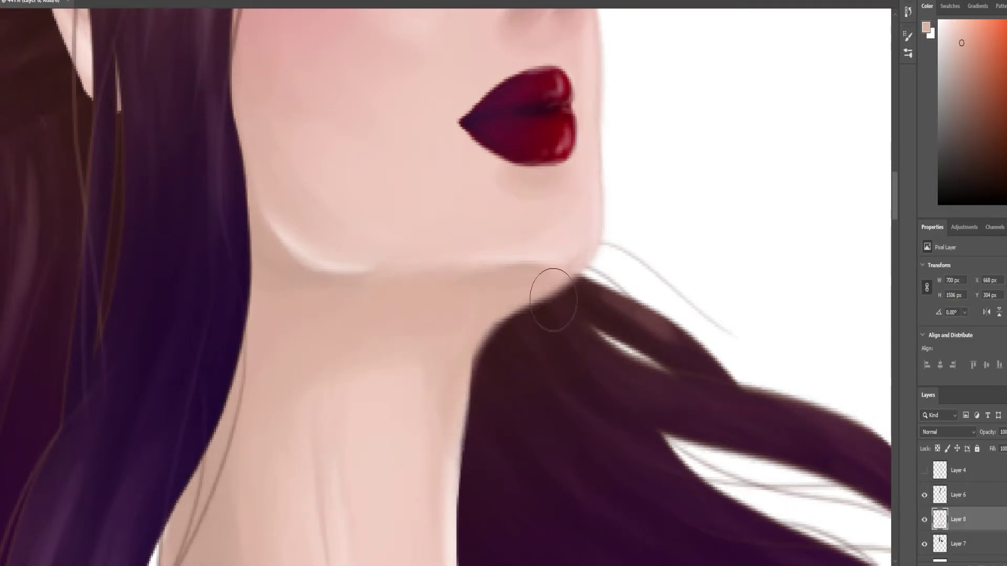
scroll(588, 278, down, 5)
scroll(559, 286, up, 5)
scroll(547, 303, down, 5)
scroll(344, 458, up, 4)
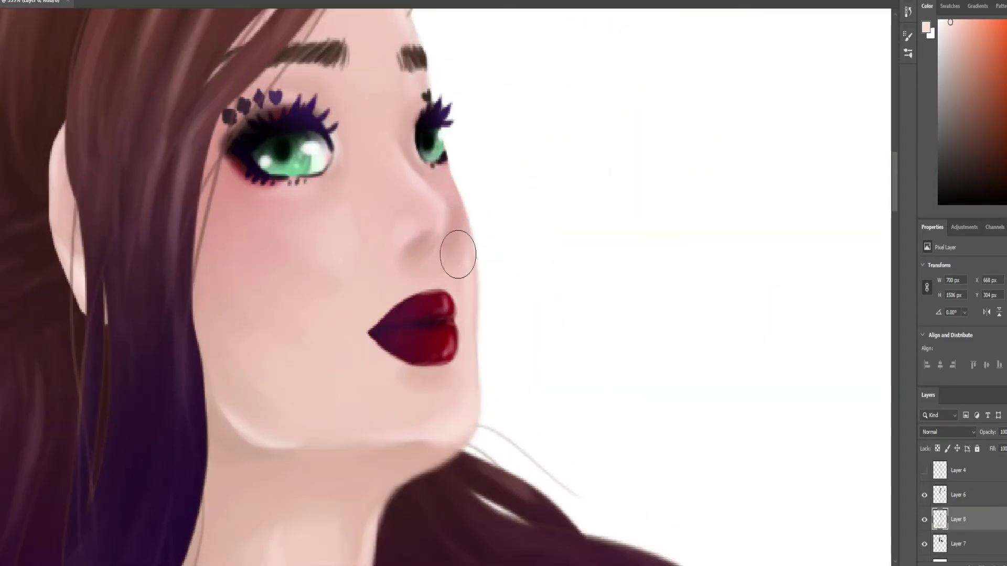
Define the nostril with a dark reddish brown and soften the nose and face edge with sampled skin tones
alt+click(456, 258)
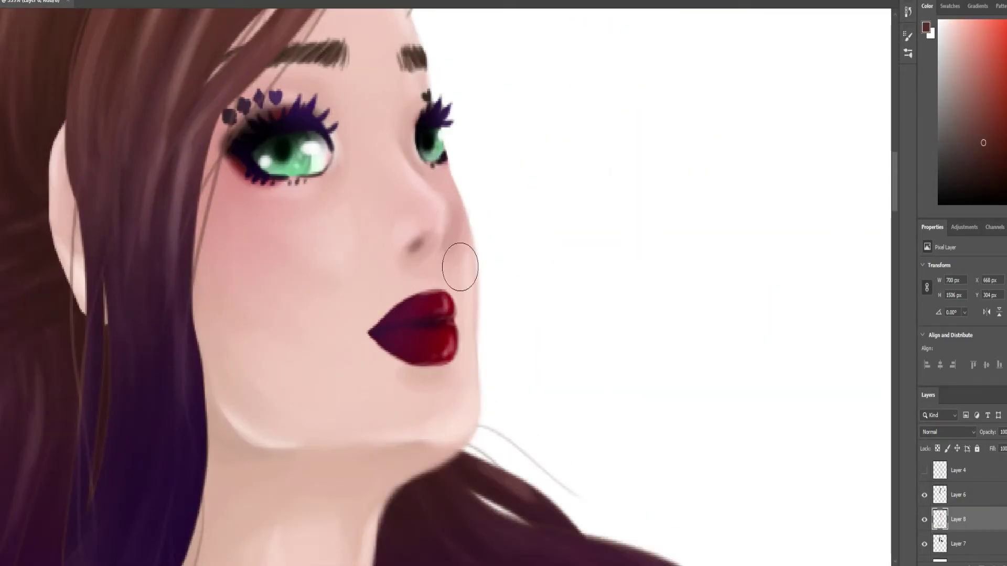
scroll(472, 254, up, 1)
alt+click(491, 282)
scroll(539, 292, down, 4)
scroll(488, 299, up, 5)
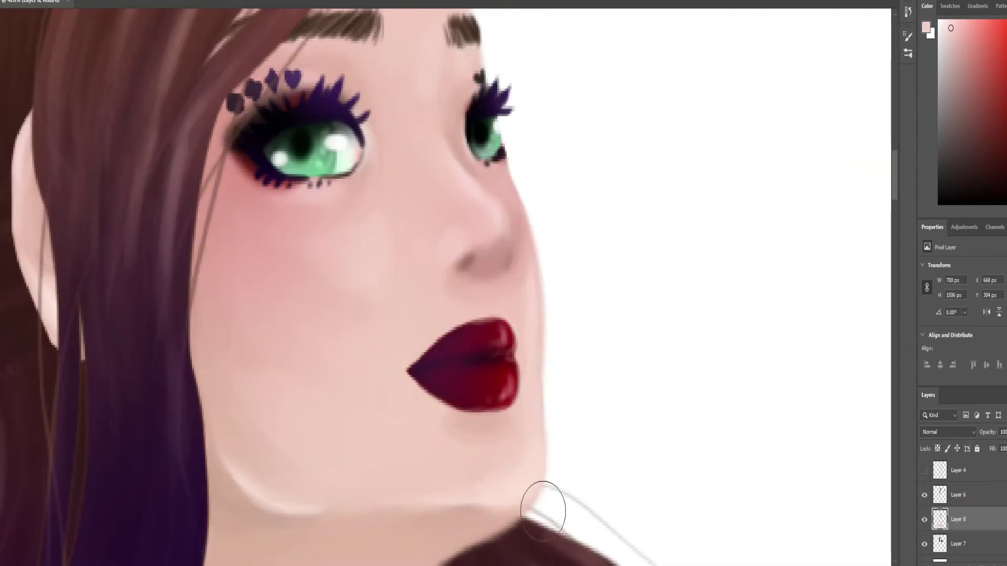
scroll(448, 441, down, 5)
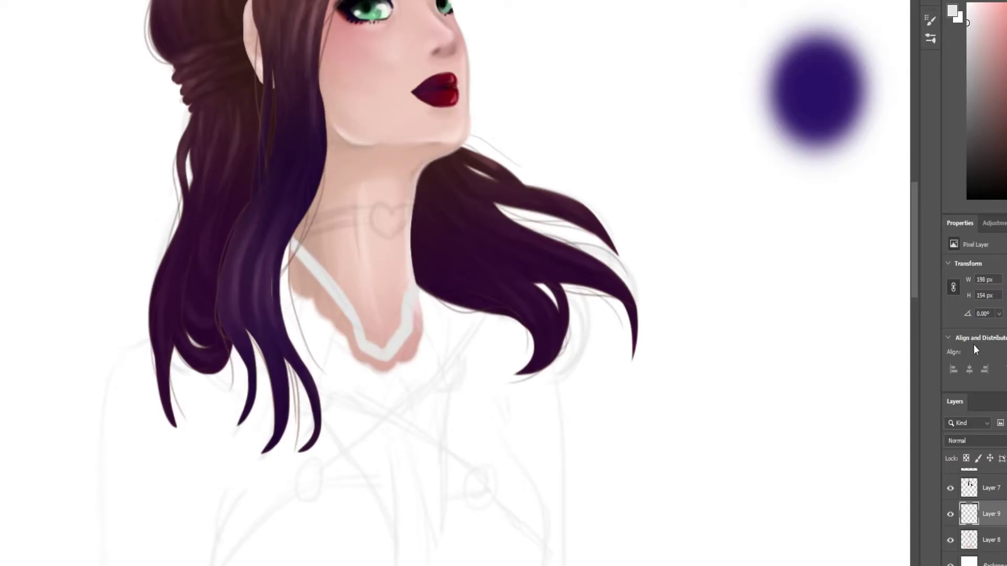
Outline the shirt's shoulder and outer sleeve below the wind-blown hair in light grey on Layer 9
drag(471, 330, 545, 320)
scroll(483, 362, down, 2)
drag(556, 267, 562, 461)
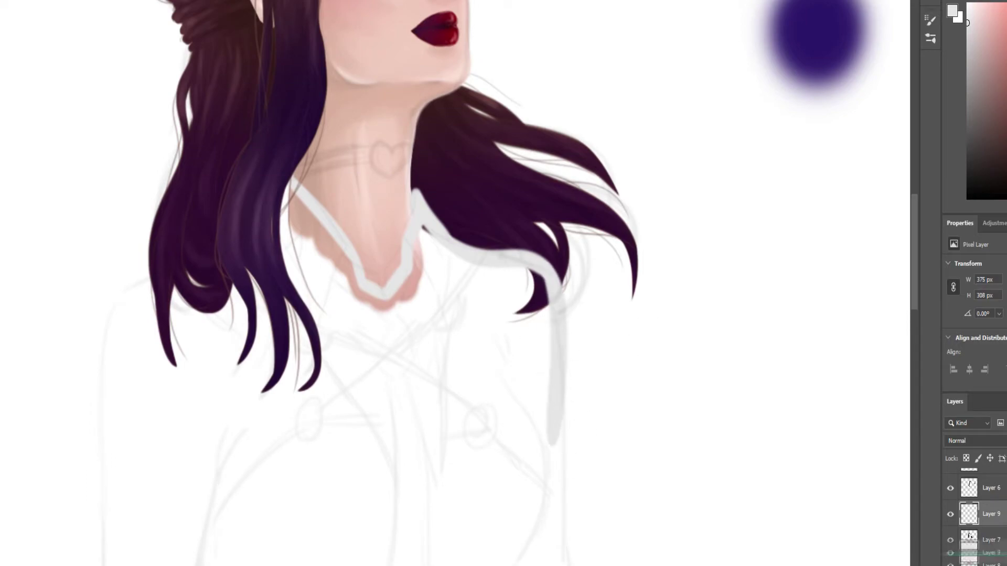
Outline the rest of the shirt in light grey along the sketch: both sleeves, cuffs, waist sides and hem
scroll(332, 441, down, 4)
drag(244, 231, 198, 419)
drag(235, 307, 270, 425)
drag(262, 433, 306, 430)
drag(252, 454, 319, 457)
drag(153, 199, 133, 485)
mouse_move(141, 506)
mouse_down()
mouse_move(210, 497)
mouse_move(448, 535)
mouse_move(514, 303)
mouse_up()
mouse_move(496, 426)
mouse_down()
mouse_move(556, 443)
mouse_move(548, 173)
mouse_up()
drag(539, 385, 551, 422)
Check the shirt outline with Layer 7 and the layer below it switched off
key(ctrl+shift+alt+l)
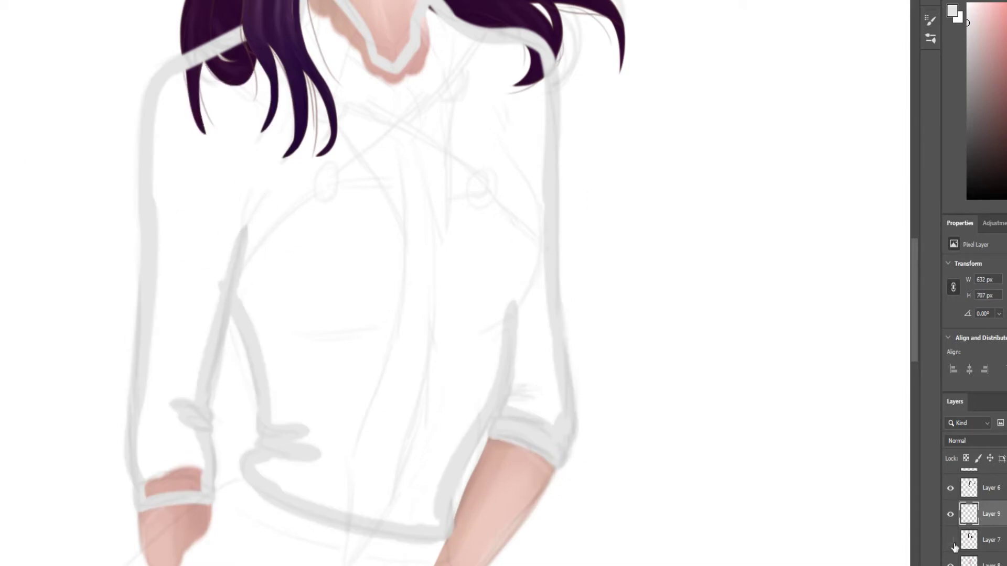
drag(951, 540, 950, 565)
scroll(357, 389, up, 6)
key(l)
alt+click(427, 426)
alt+click(495, 281)
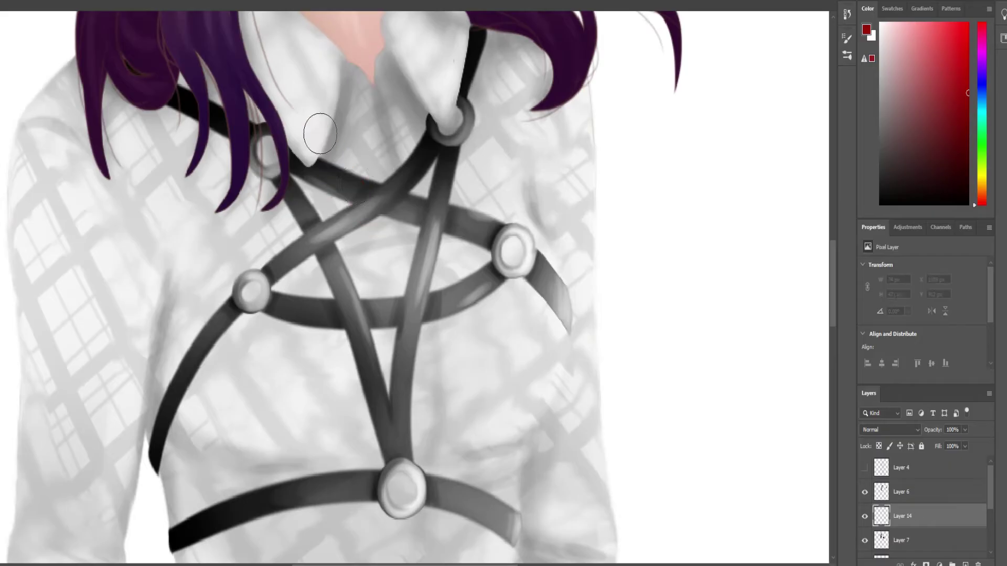
Block in a dark red tie on Layer 14, with two arms from the collar joining into a long curved tail
drag(309, 121, 415, 294)
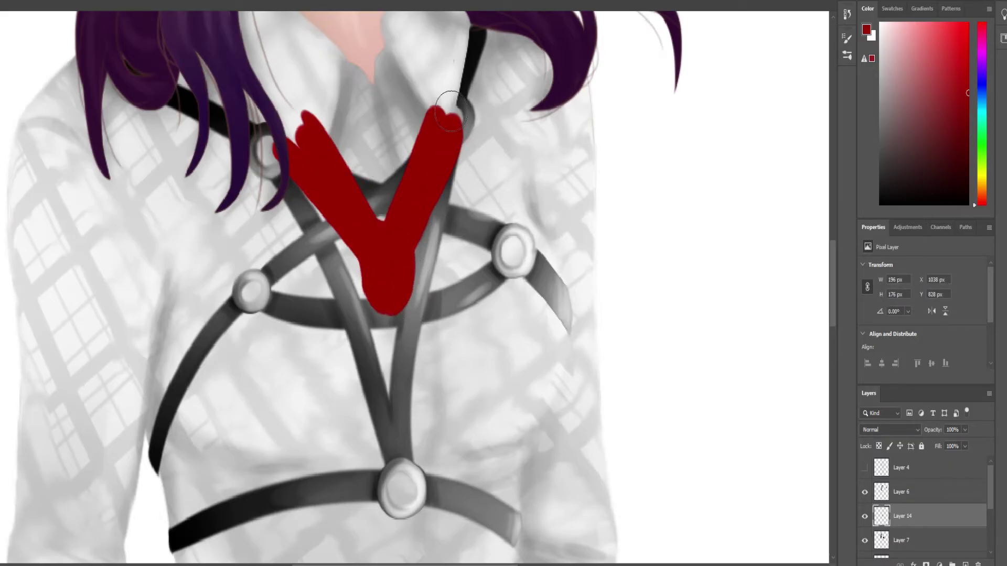
scroll(450, 110, down, 3)
drag(383, 173, 282, 421)
mouse_move(372, 221)
mouse_down()
mouse_move(265, 466)
mouse_move(361, 361)
mouse_up()
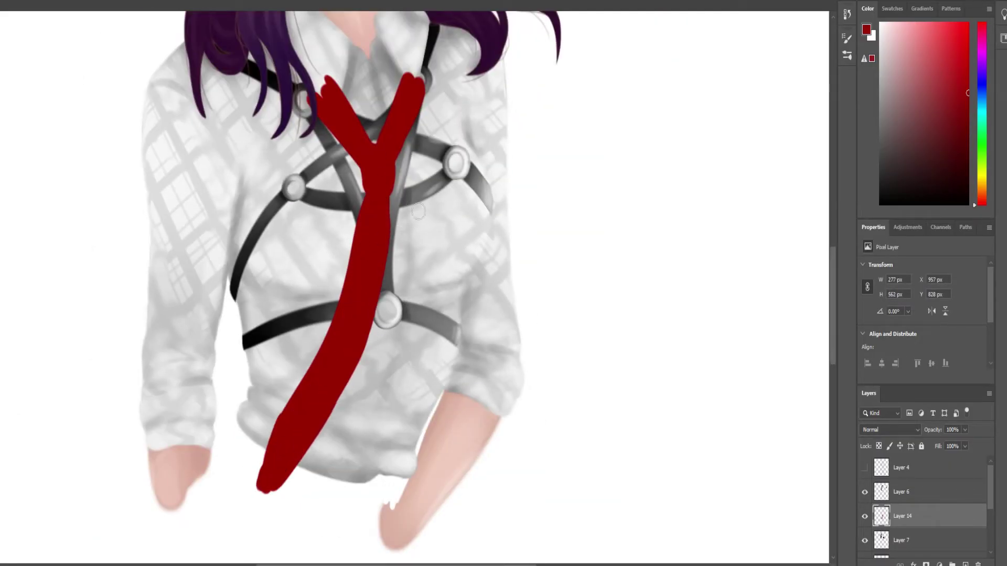
Lower the tie layer's opacity to 45% and erase the parts of the tie overlapping the collar points
scroll(274, 501, up, 3)
key(4)
key(5)
key(e)
drag(293, 210, 323, 196)
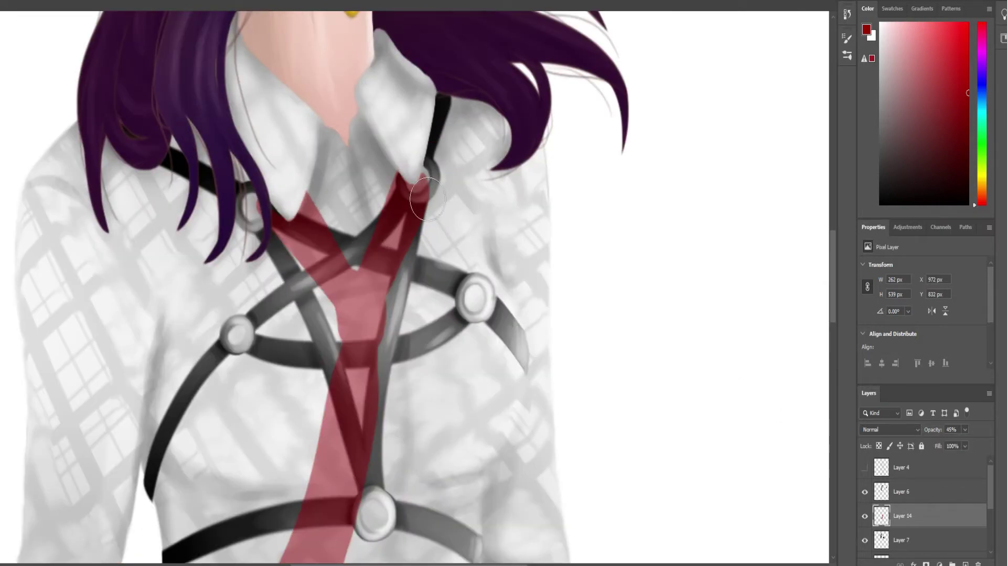
Load the harness outline as a selection, erase the tie where the straps and rings cross it, and deselect
scroll(426, 223, down, 3)
scroll(540, 135, up, 3)
key(v)
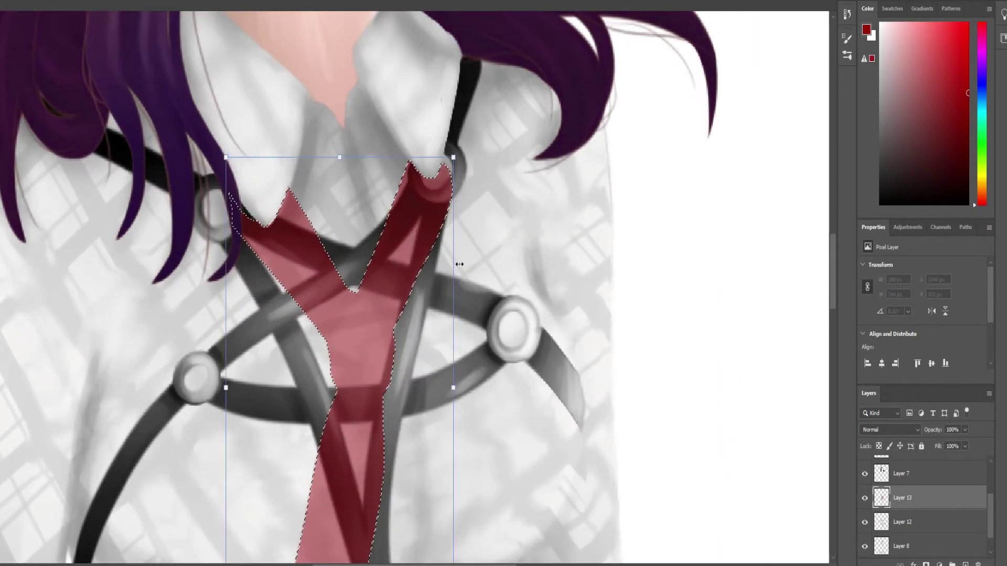
scroll(458, 269, down, 3)
scroll(292, 420, up, 3)
key(b)
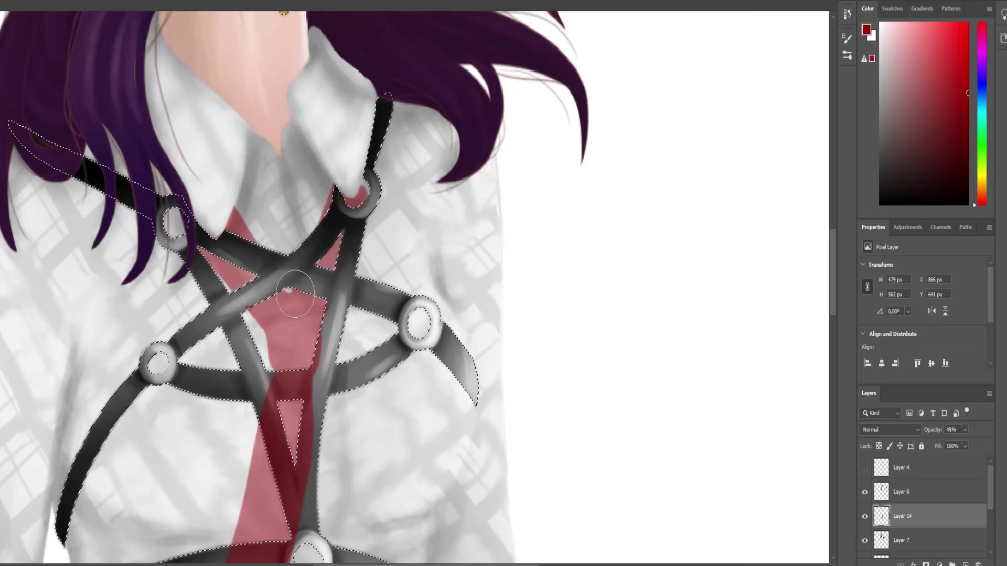
scroll(306, 283, down, 3)
key(ctrl+d)
scroll(215, 352, up, 5)
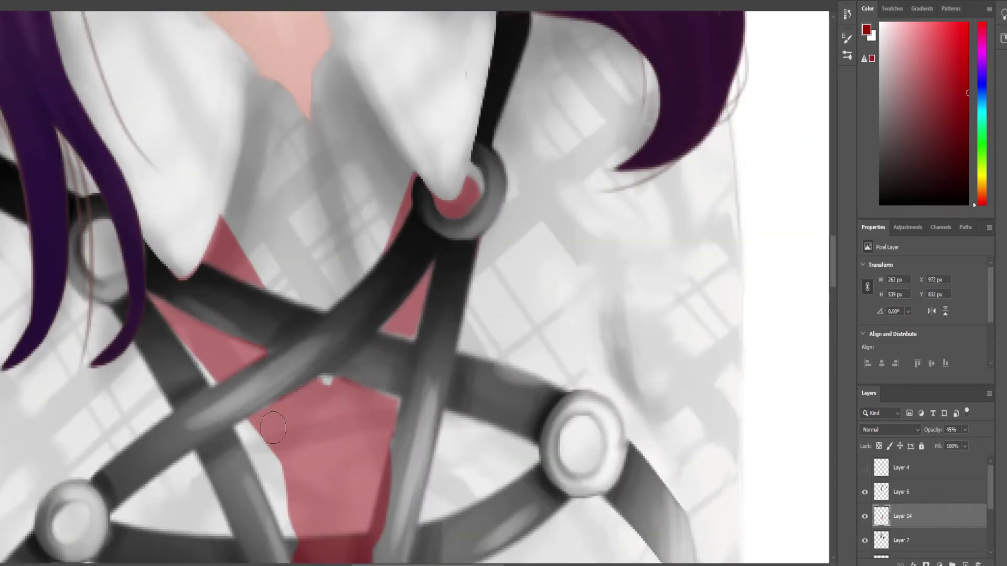
Restore the tie layer's opacity to 100%, then select the tie's outline and pick a darker red for shading
key(0)
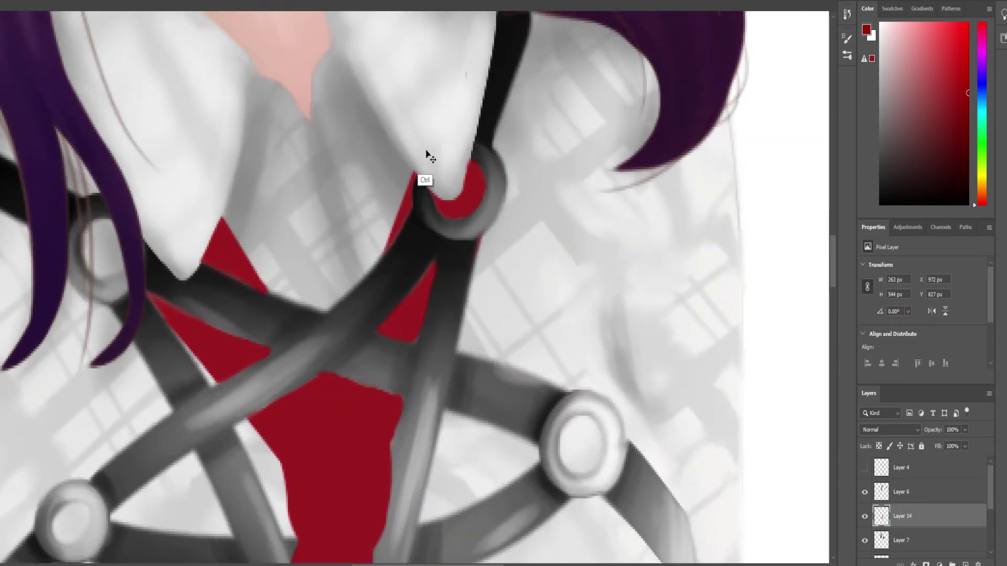
scroll(389, 389, down, 5)
ctrl+click(881, 516)
scroll(335, 262, up, 3)
click(965, 161)
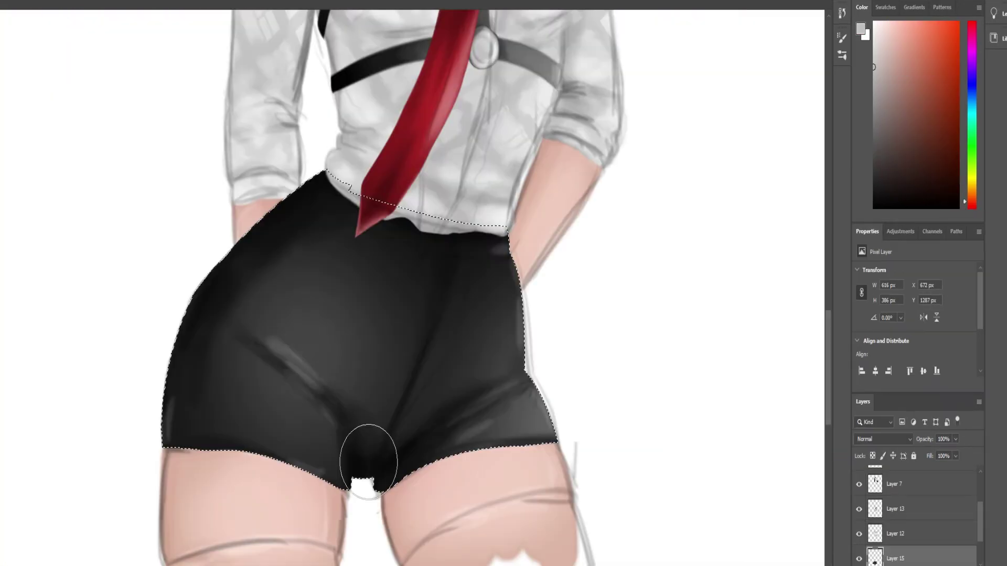
Paint soft grey highlights along the waistband, creases and leg hems of the black shorts
drag(370, 461, 459, 403)
key(x)
drag(350, 203, 385, 364)
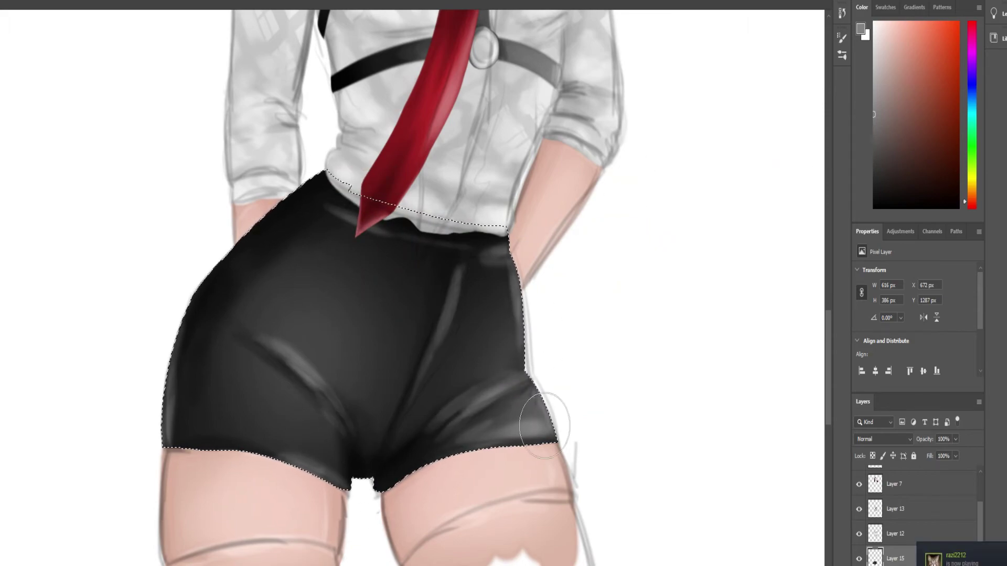
Deepen the shadows around the folds and crotch creases of the shorts with black
key(d)
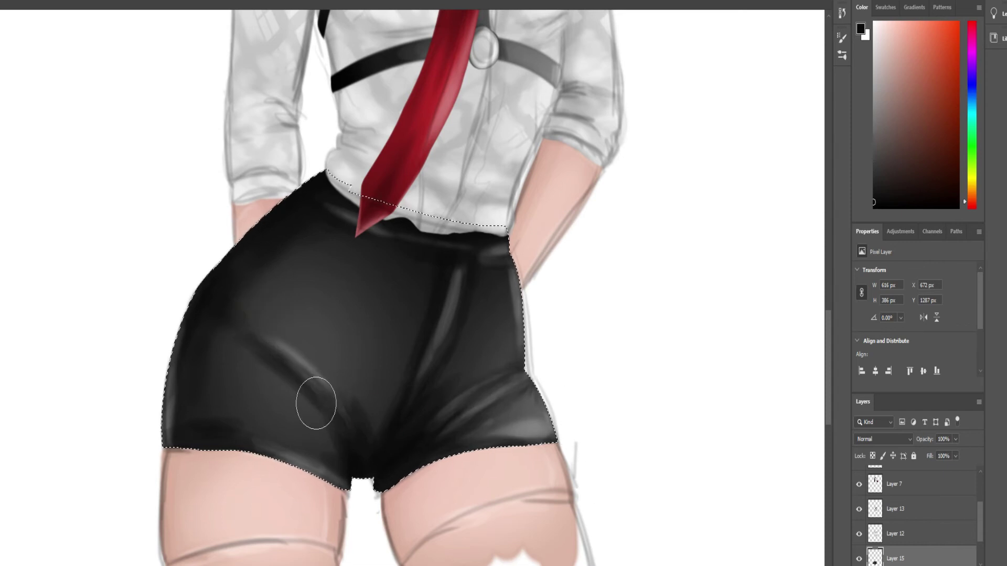
key(ctrl+minus)
key(ctrl+minus)
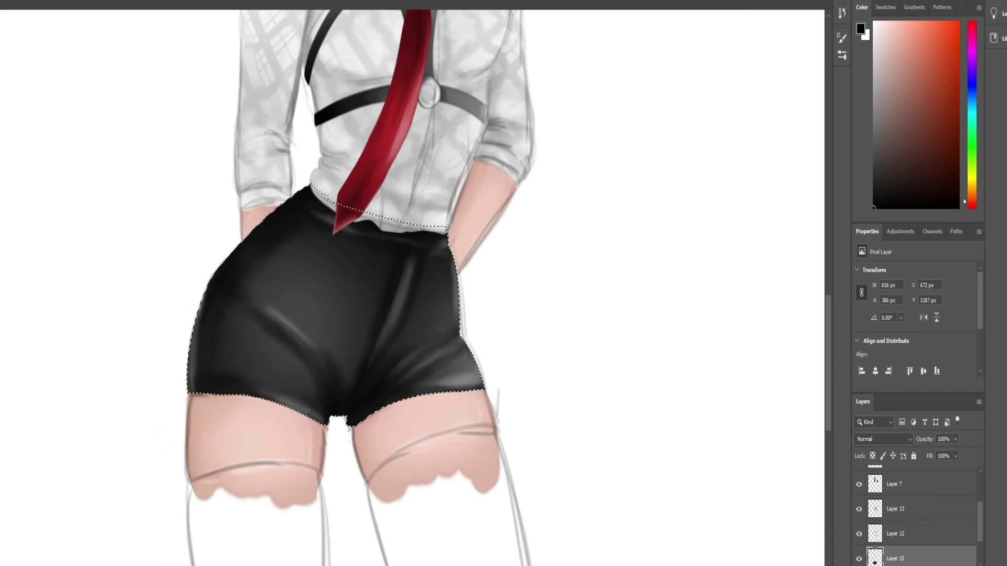